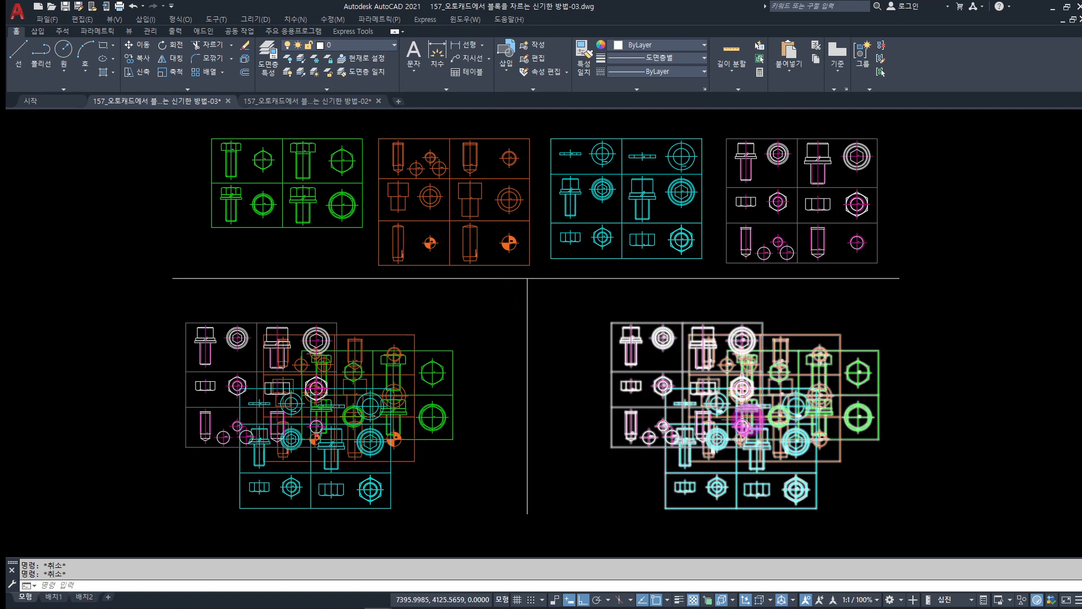
Clip the green bolt block with XCLIP, using a new rectangular boundary around its left column and the edge of its right column
left_click(456, 465)
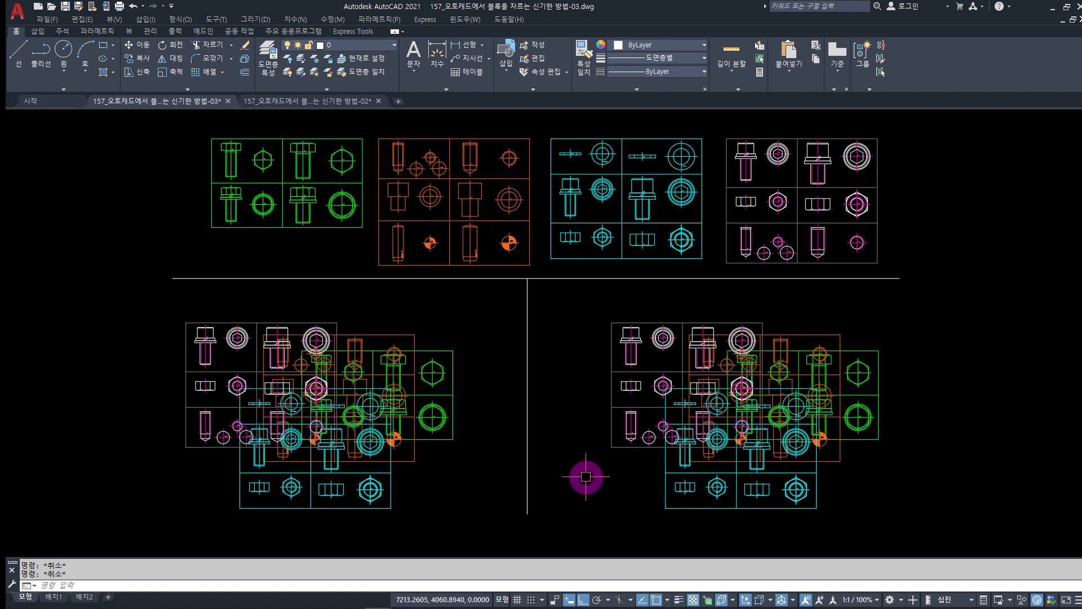
type("c")
key("Return")
left_click(273, 224)
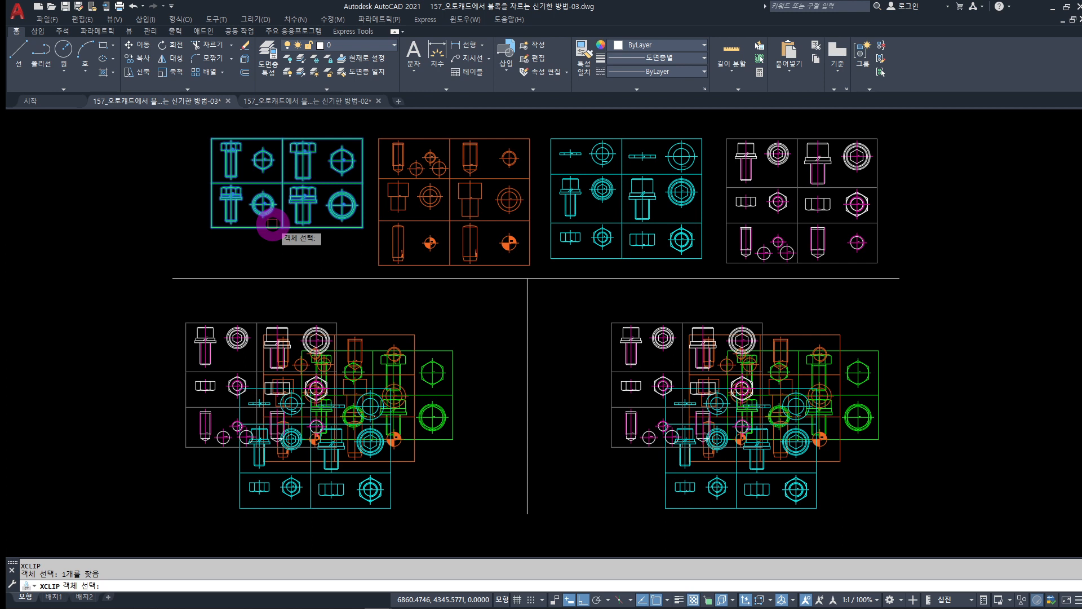
key("Return")
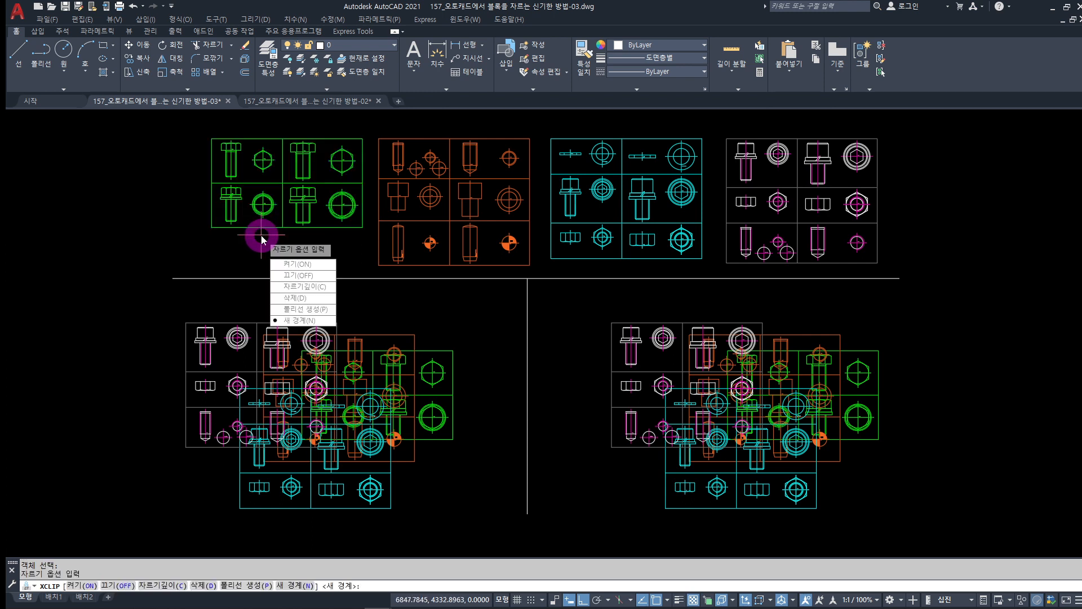
key("Return")
key("Return")
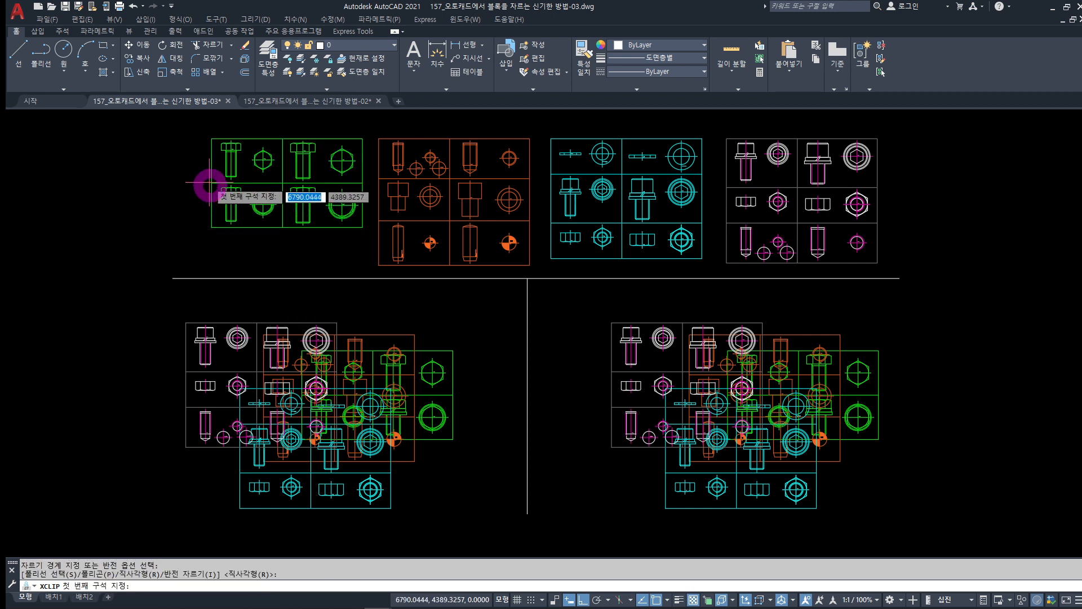
left_click(191, 128)
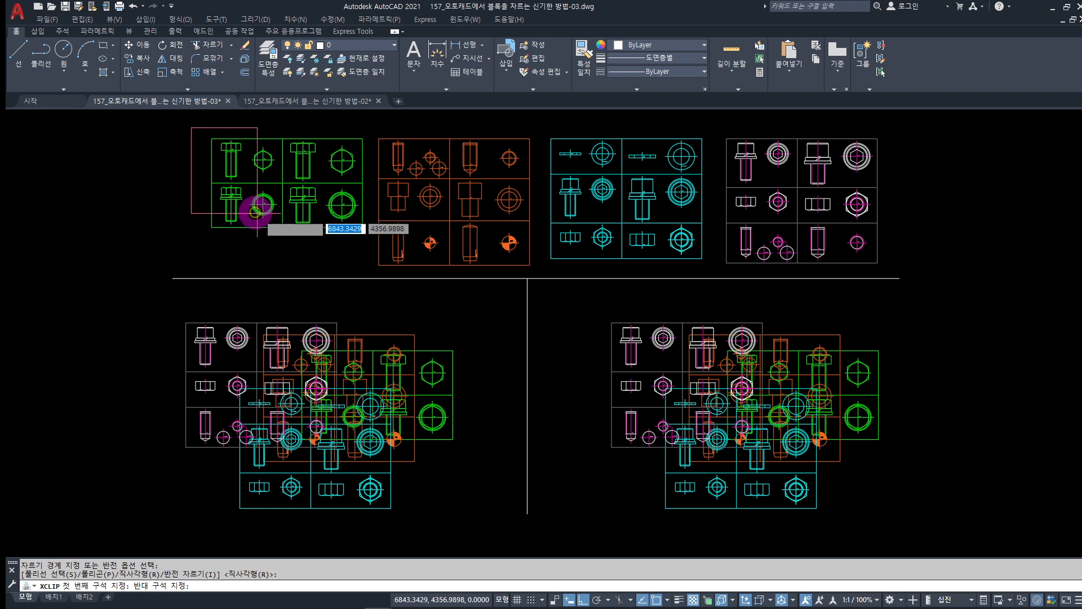
left_click(301, 248)
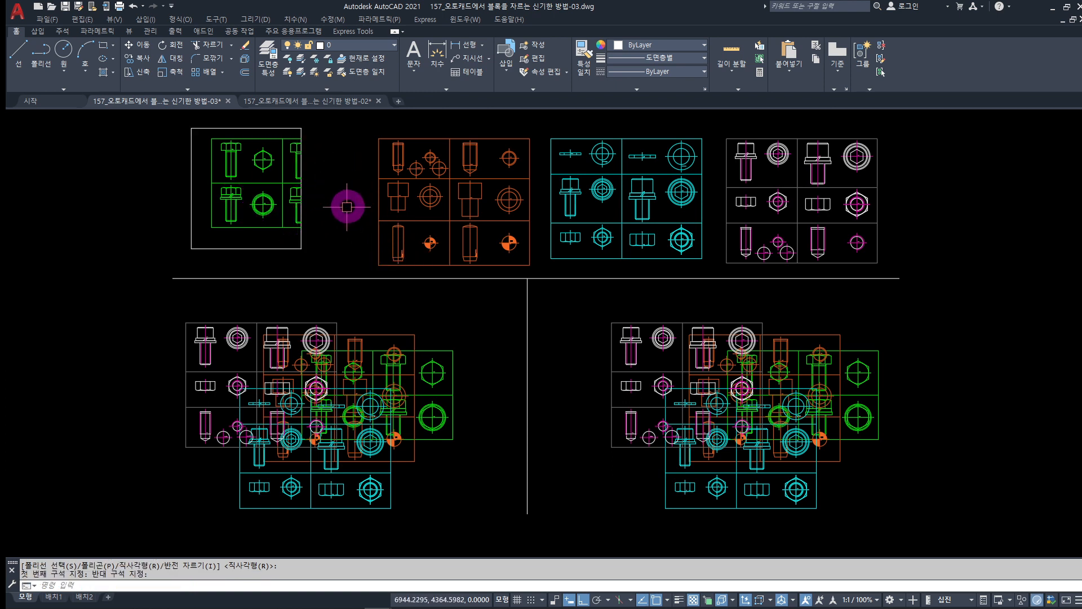
key("Escape")
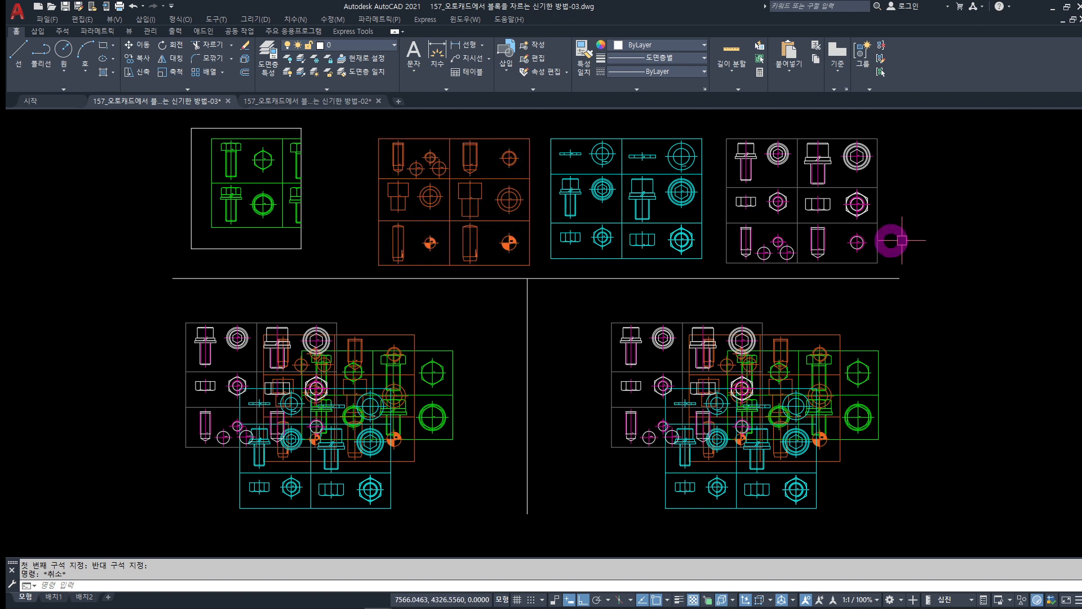
key("Escape")
Clip the separate orange, cyan and white-magenta blocks in the upper row together with one new rectangular boundary across their upper halves
key("Return")
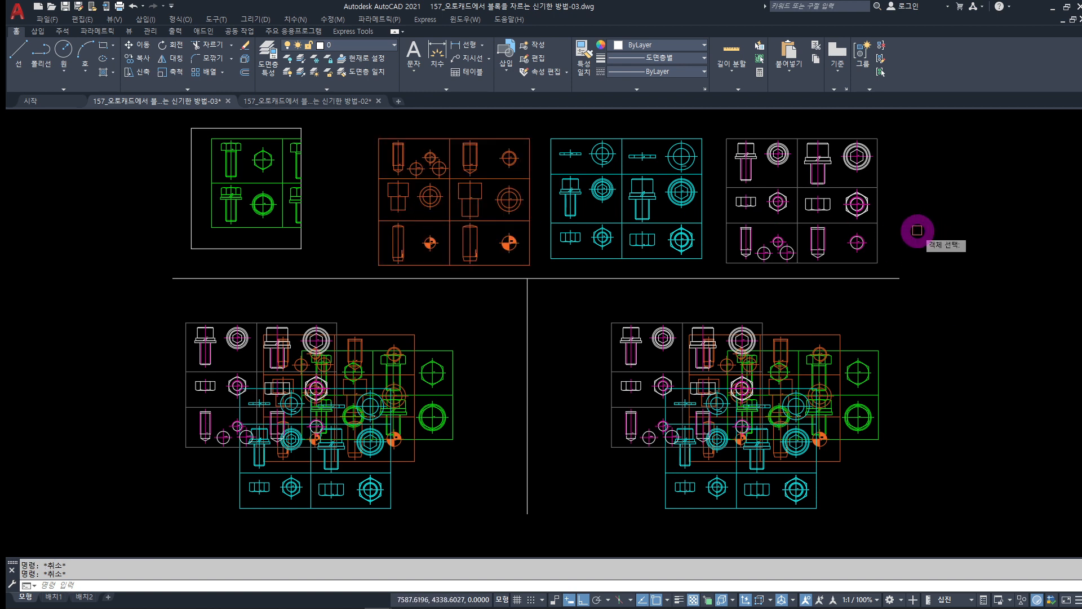
left_click(508, 262)
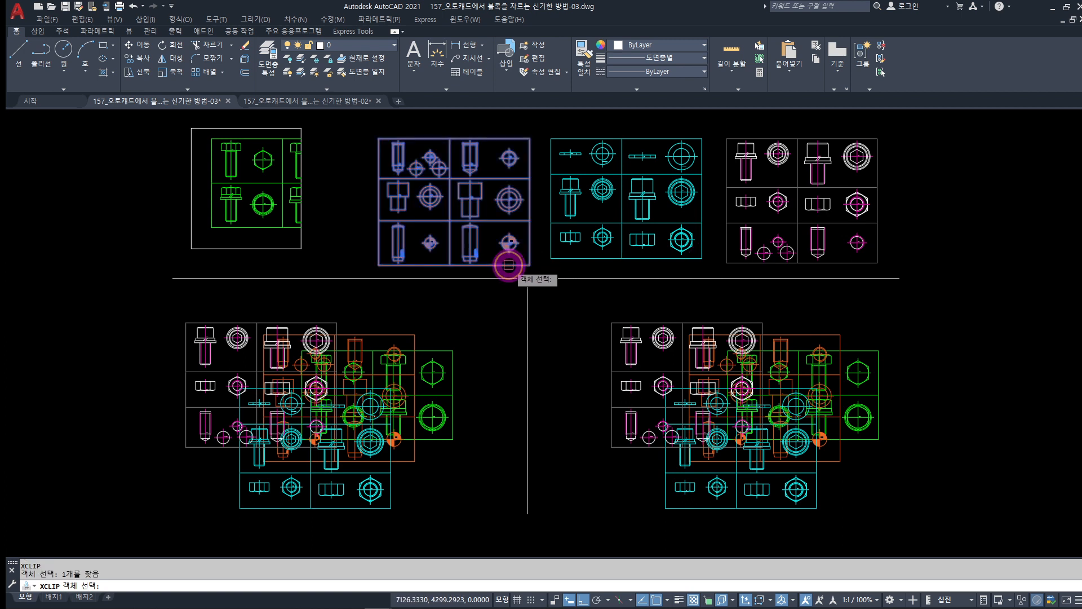
left_click(601, 258)
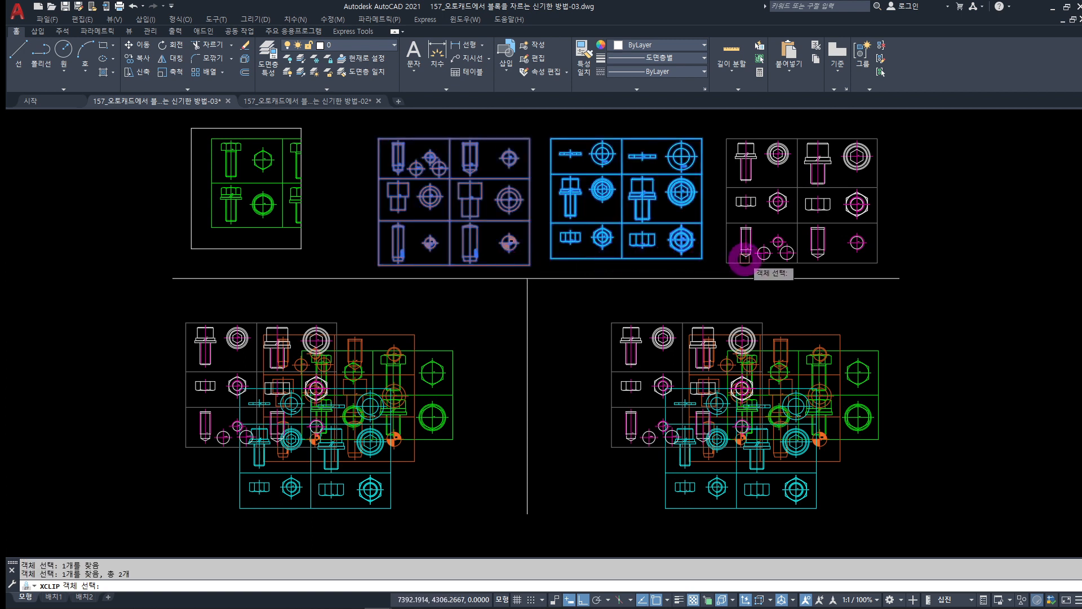
left_click(746, 253)
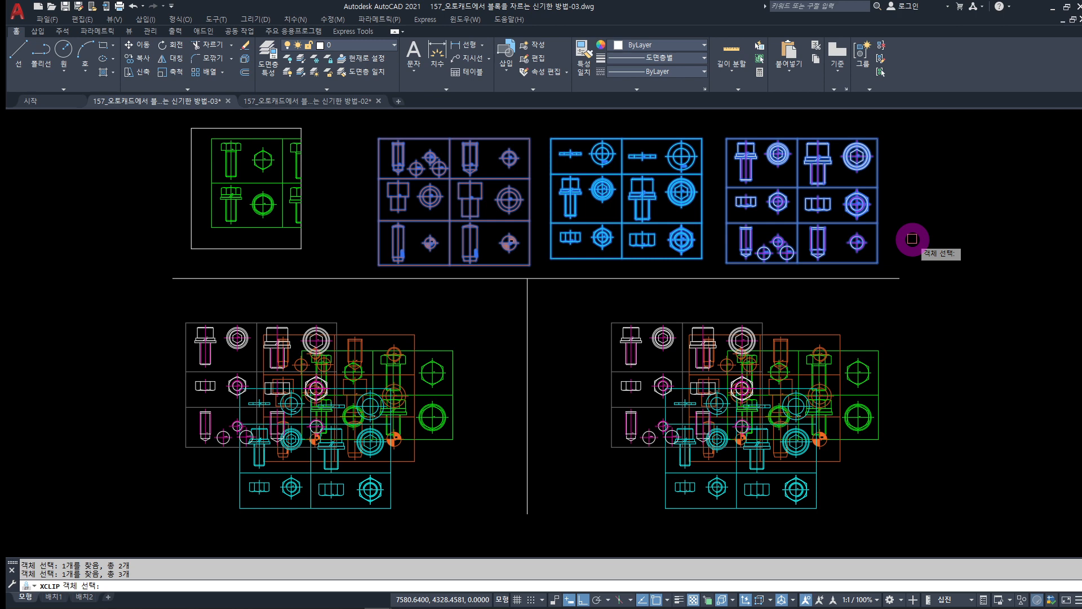
key("Return")
key("Return")
key("Return")
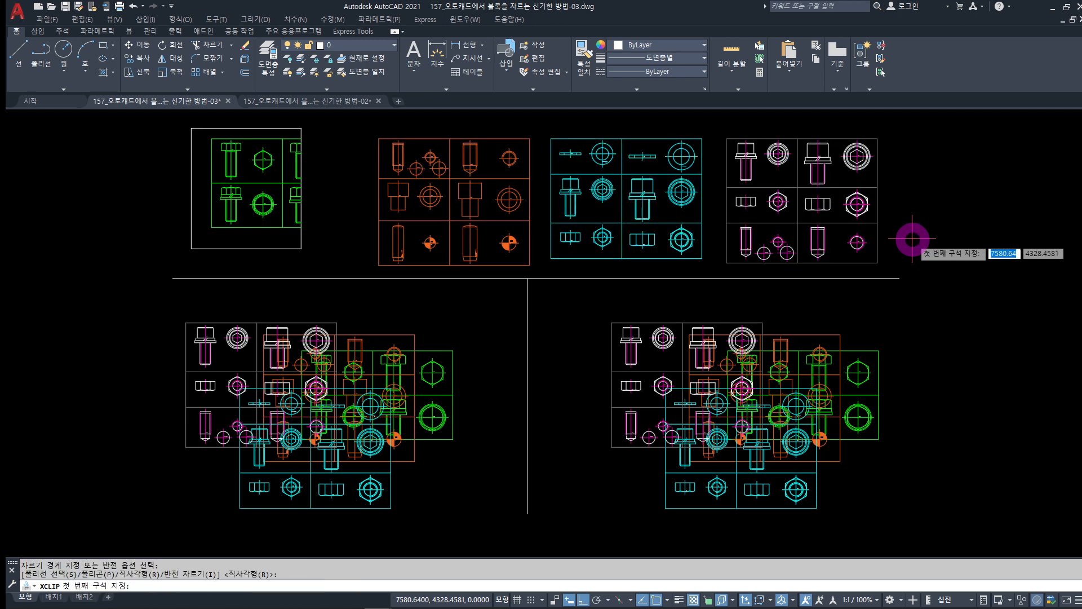
left_click(359, 122)
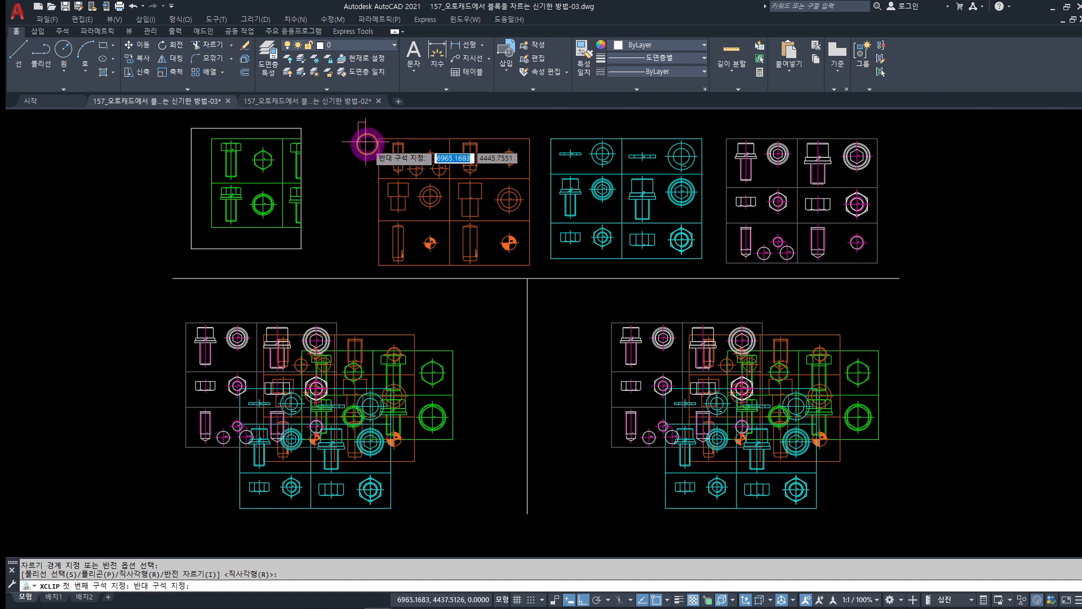
left_click(895, 210)
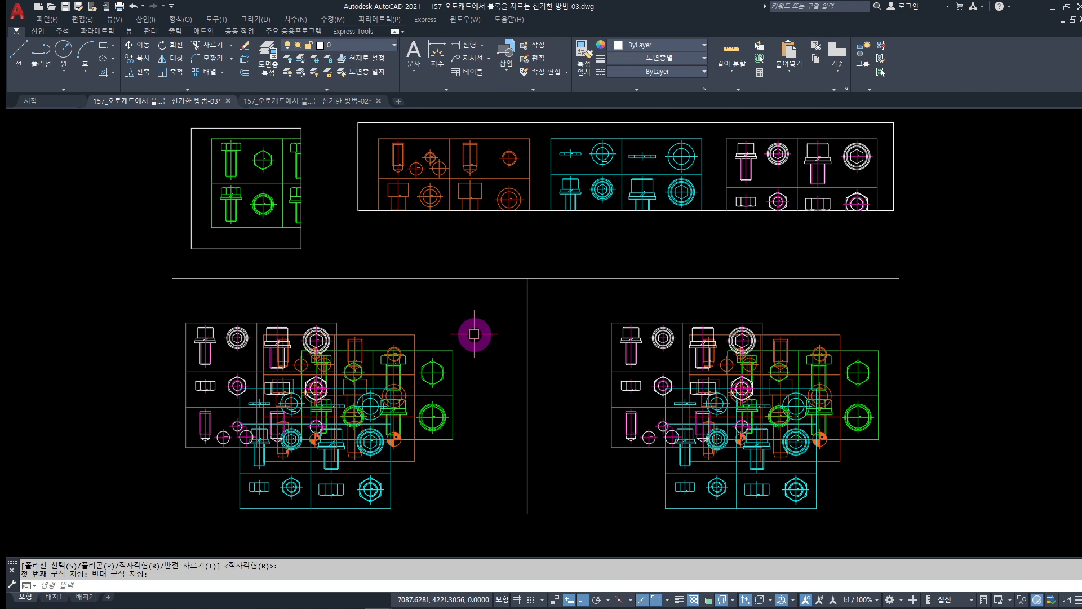
key("Escape")
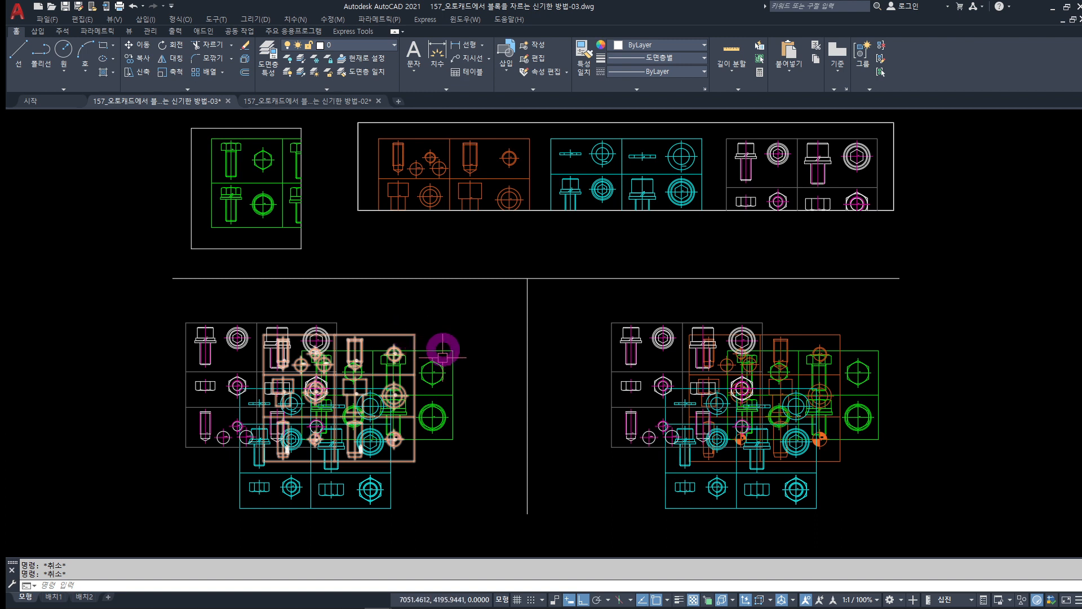
Clip the orange and cyan blocks in the lower-left overlapping group with a new rectangular boundary covering only the group's right part
type("xc")
key("Return")
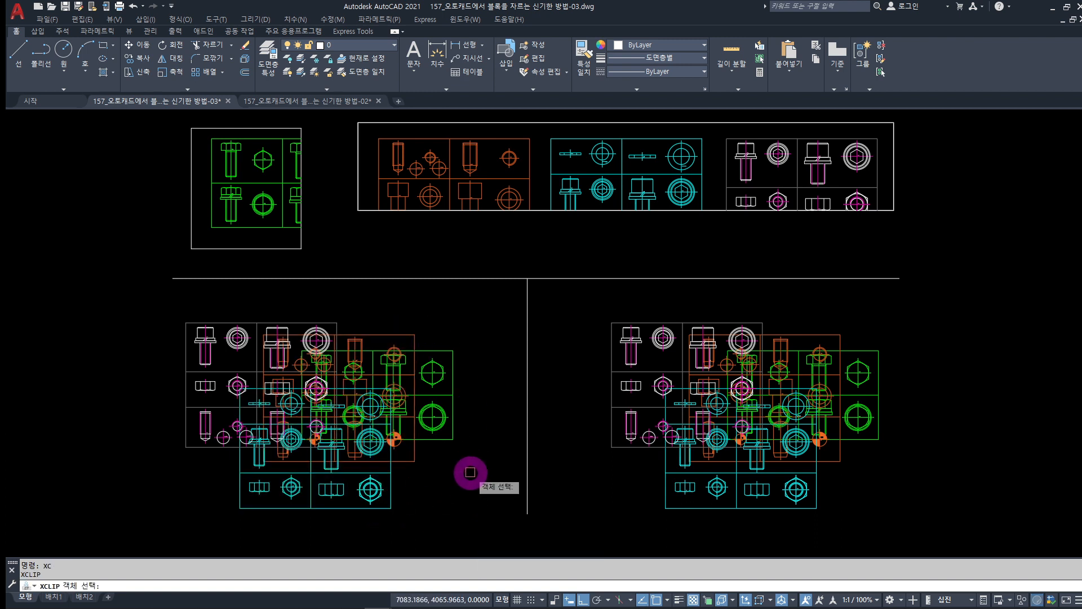
left_click(401, 334)
left_click(389, 492)
key("Return")
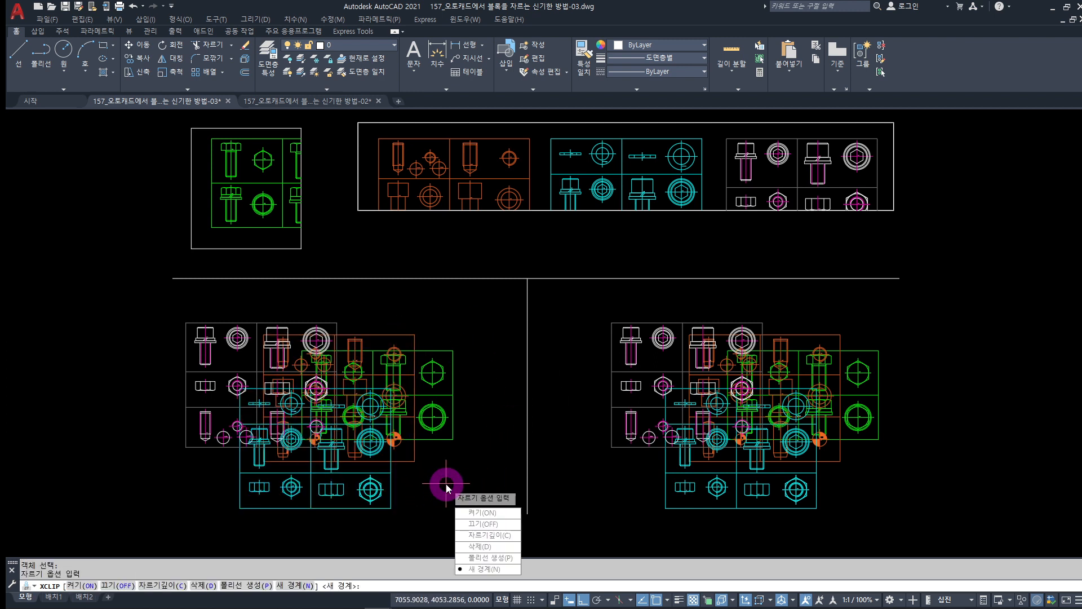
key("Return")
key("Return")
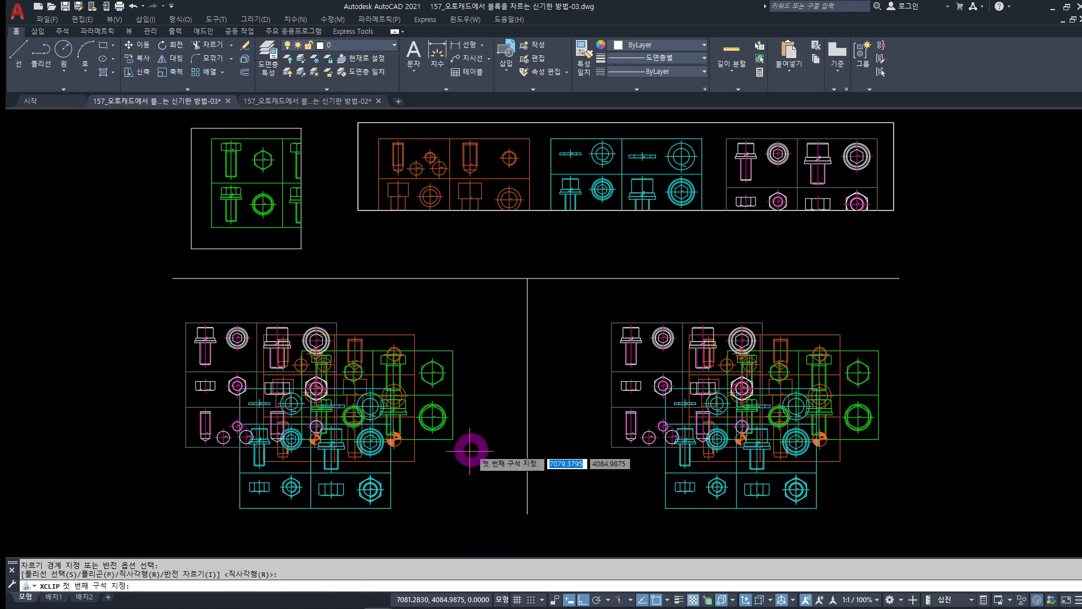
left_click(488, 303)
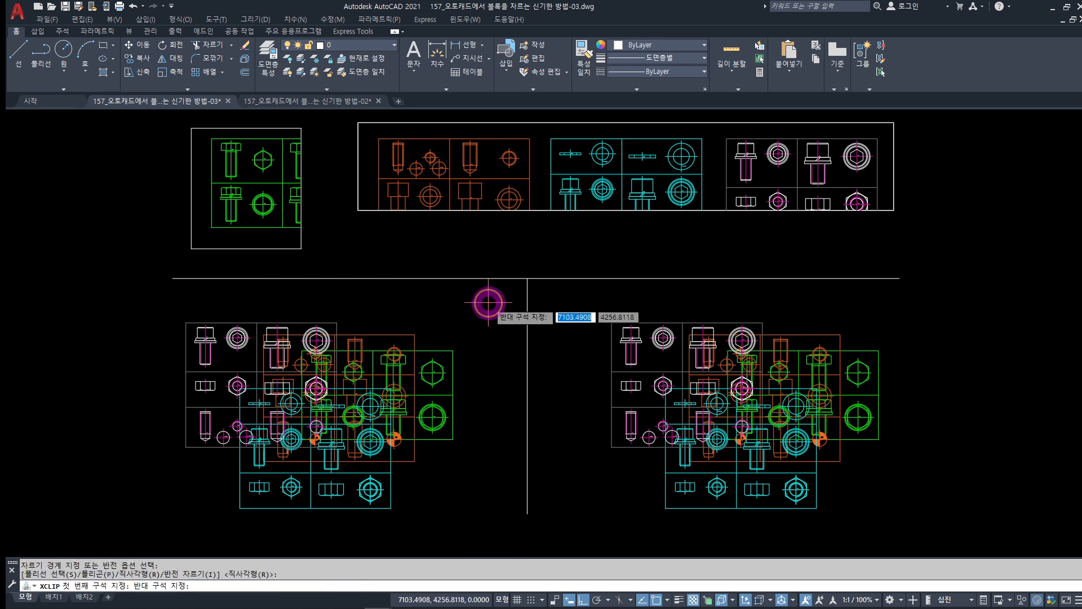
left_click(346, 528)
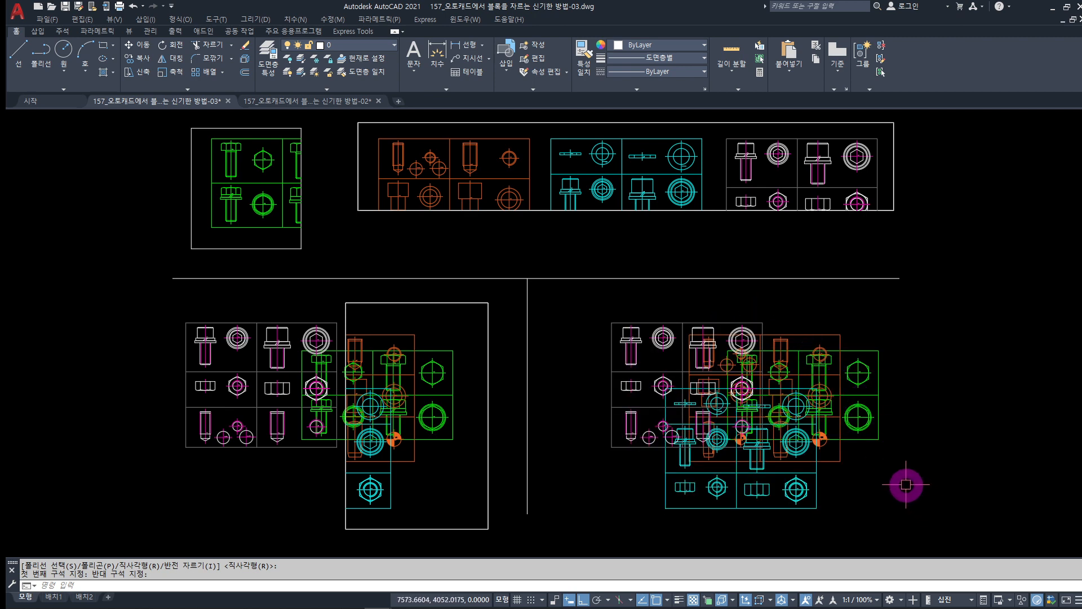
key("Escape")
key("Escape")
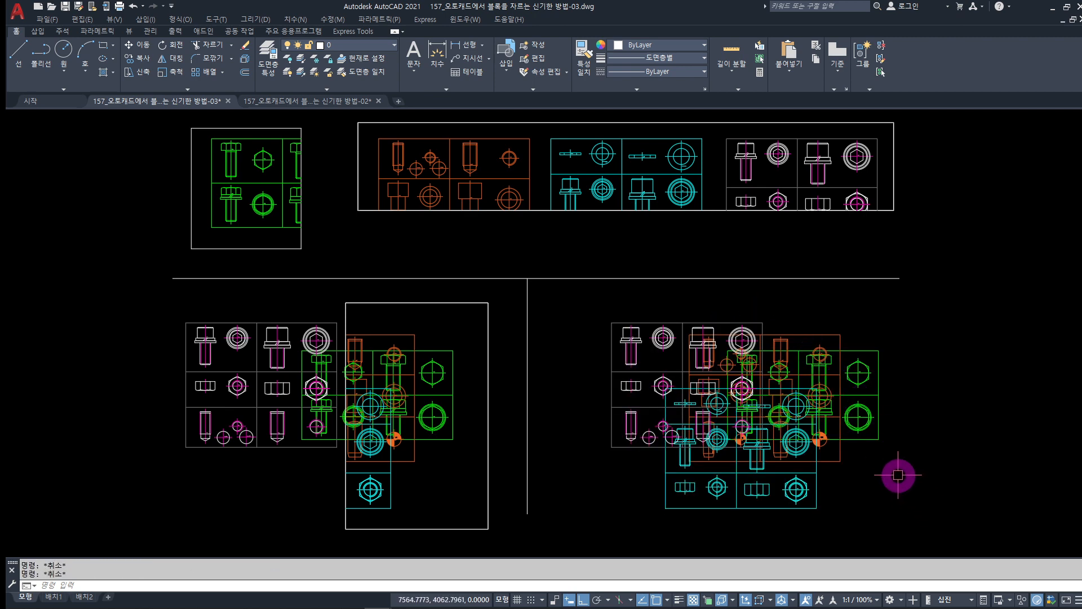
key("Return")
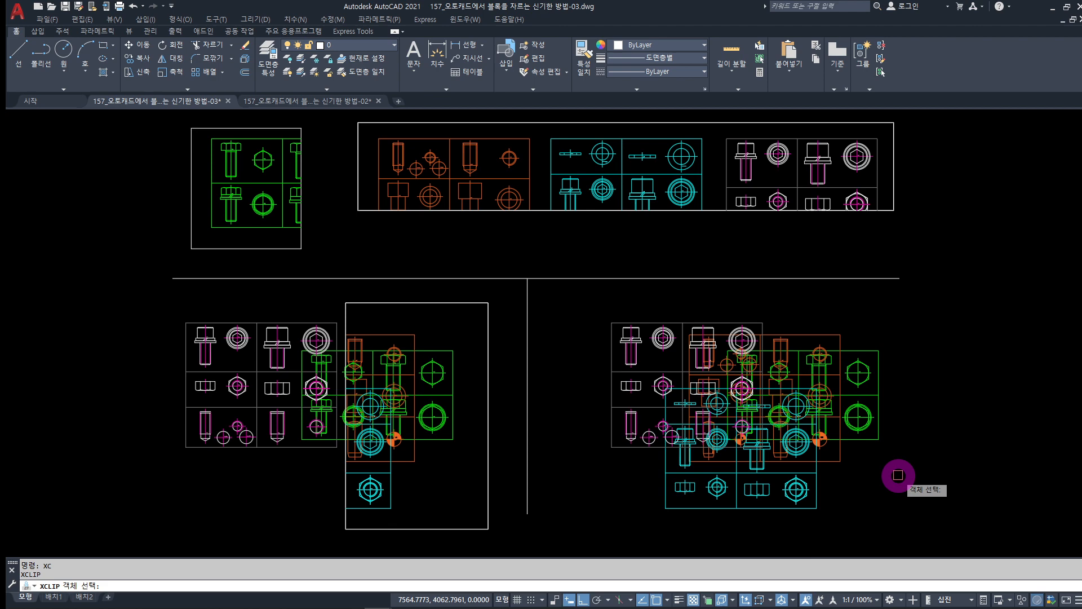
left_click(671, 361)
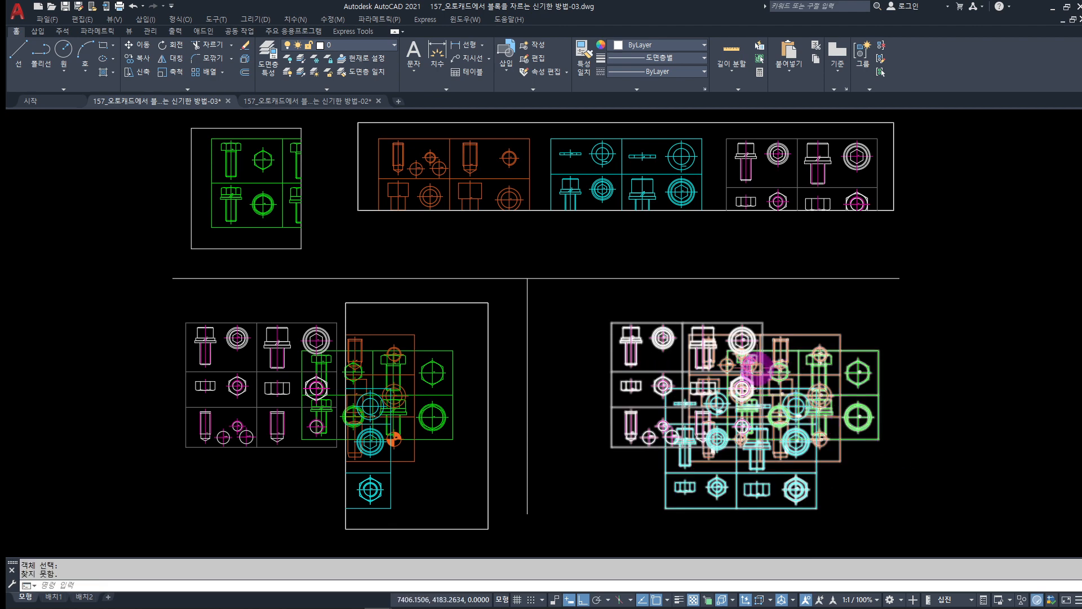
key("Escape")
Clip the combined block in the drawing's lower-right area with a new rectangular XCLIP boundary around its middle portion
type("xc")
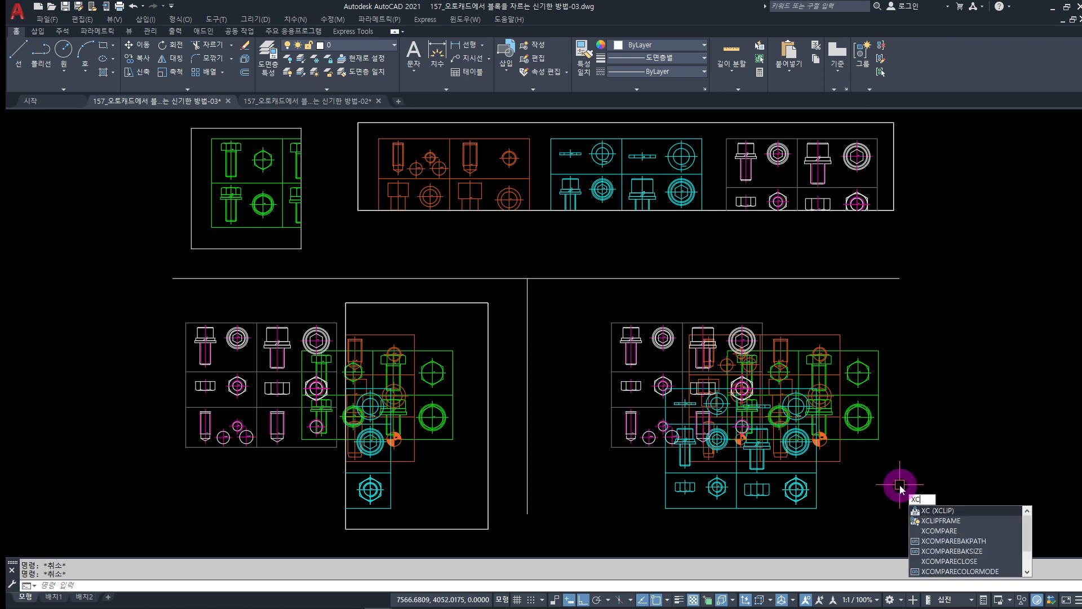
key("Return")
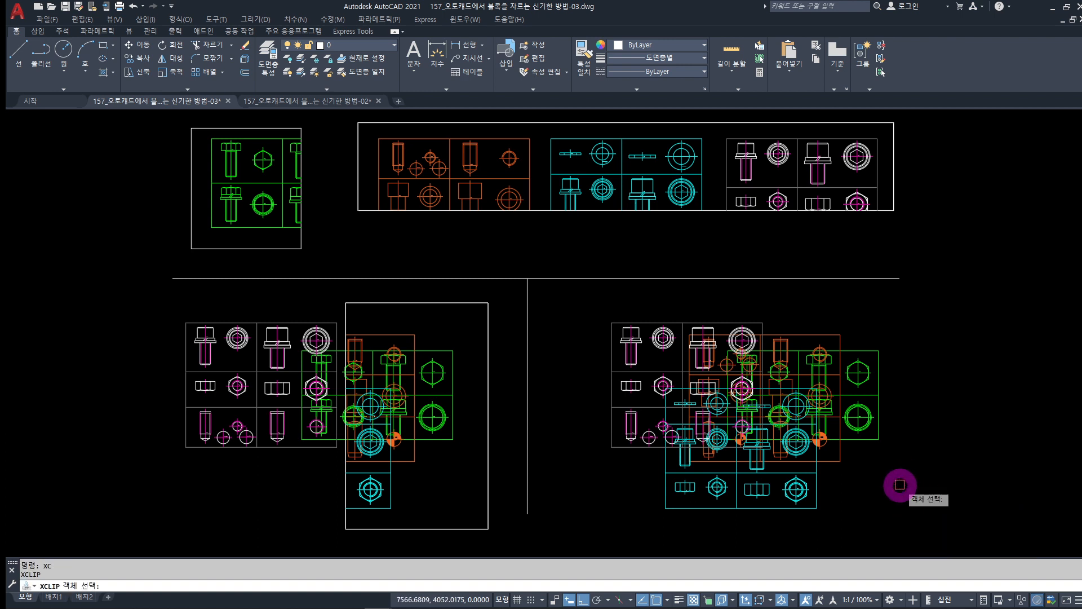
left_click(875, 440)
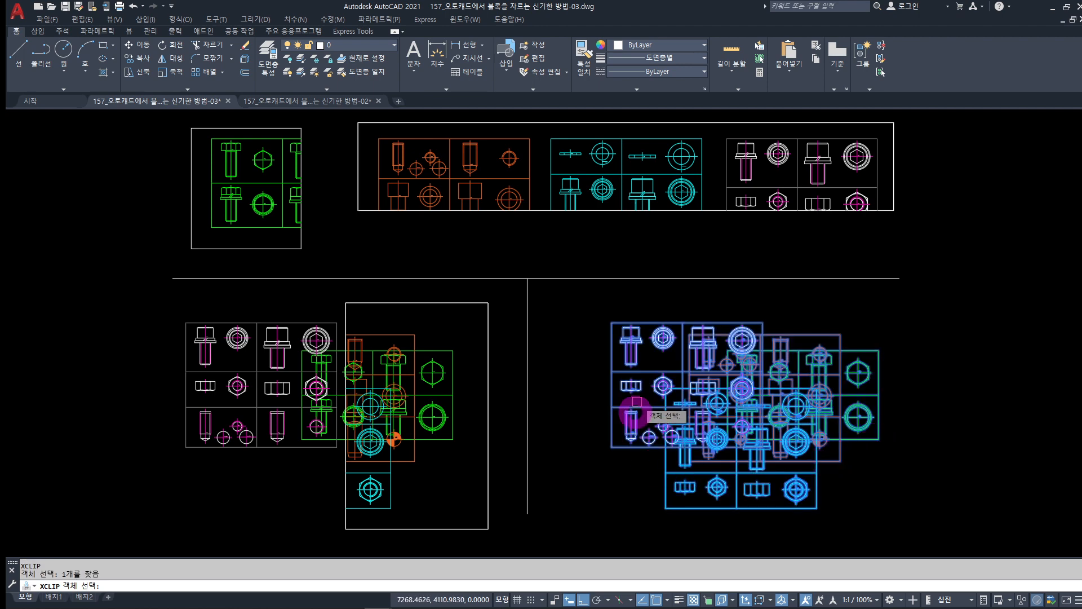
key("Return")
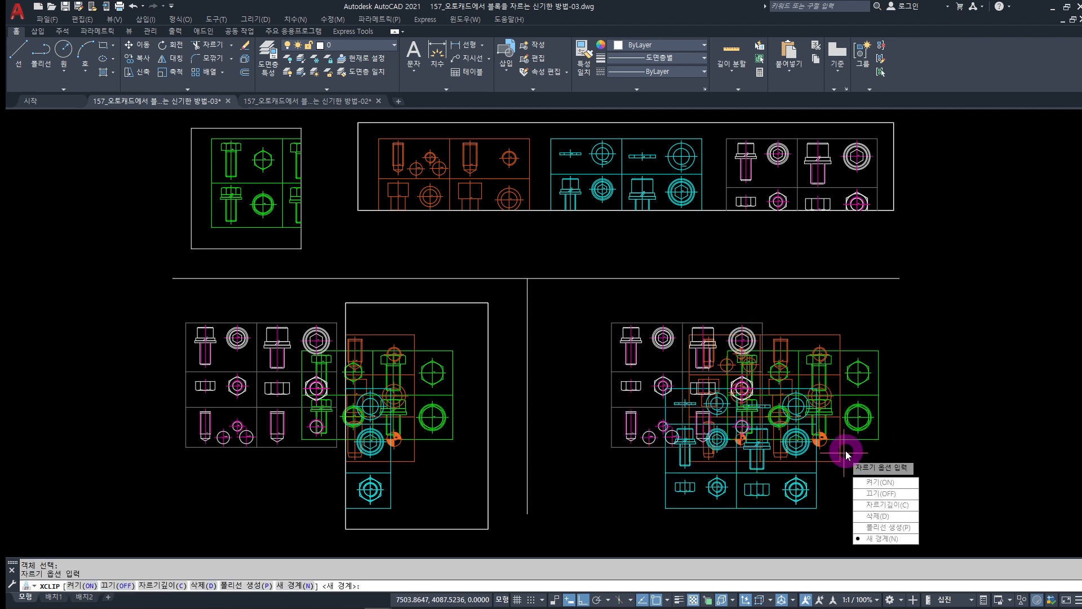
key("Return")
key("Return")
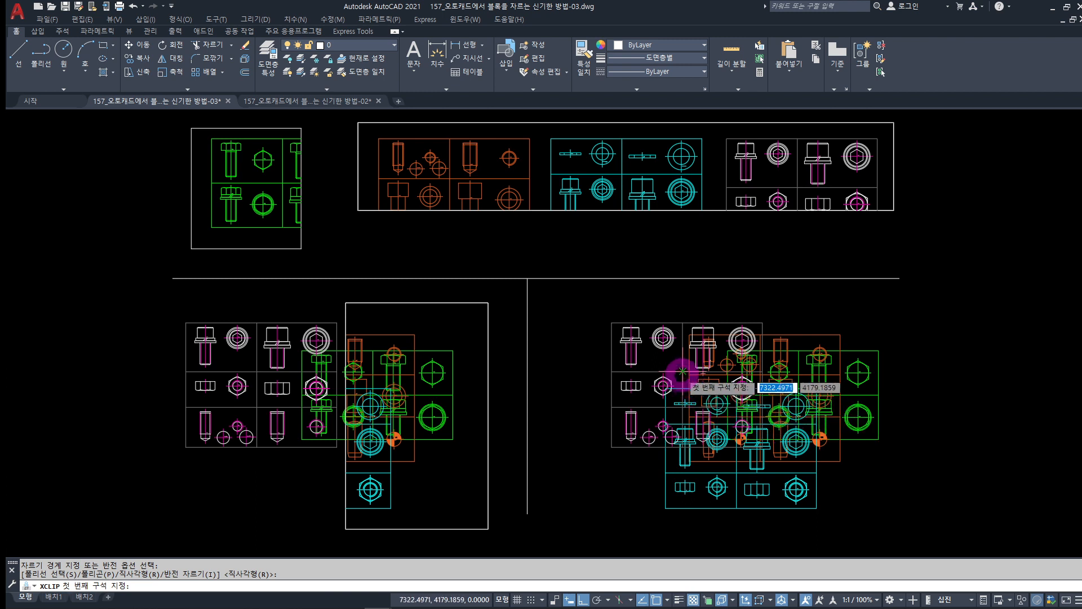
left_click(672, 361)
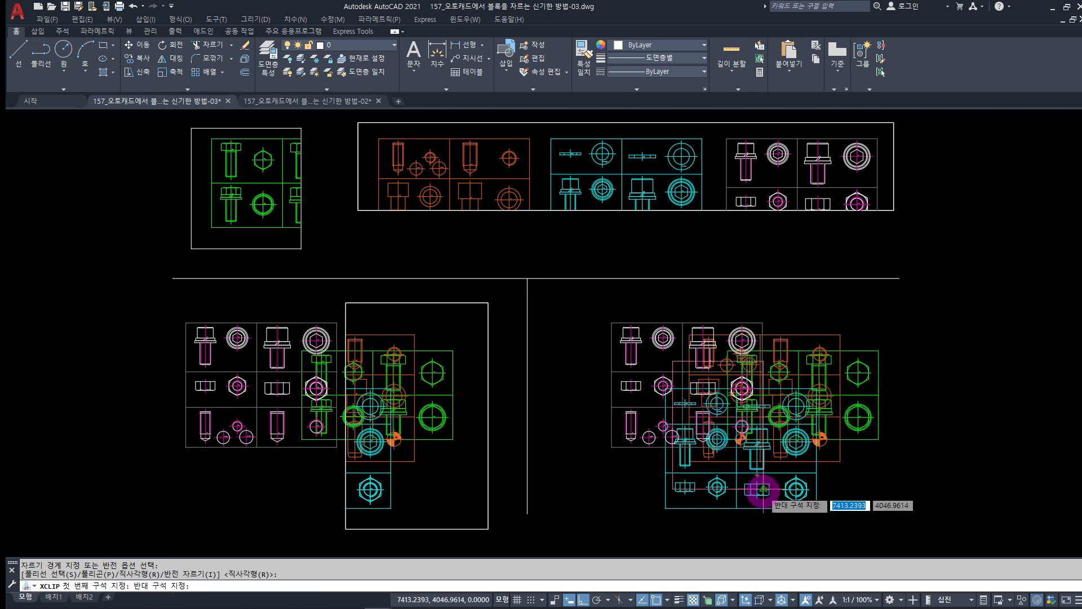
left_click(763, 489)
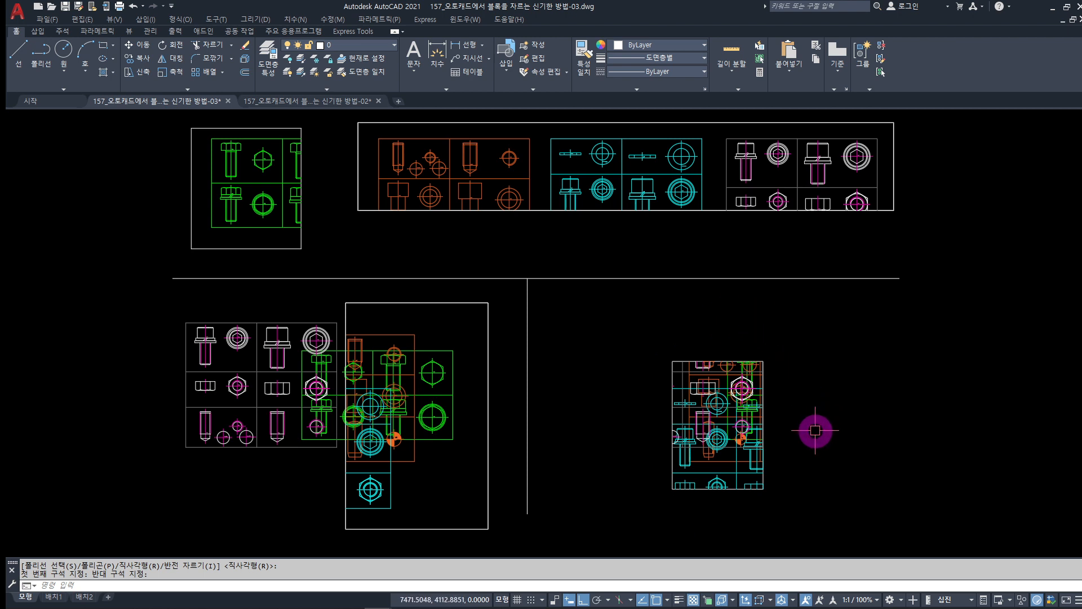
key("Escape")
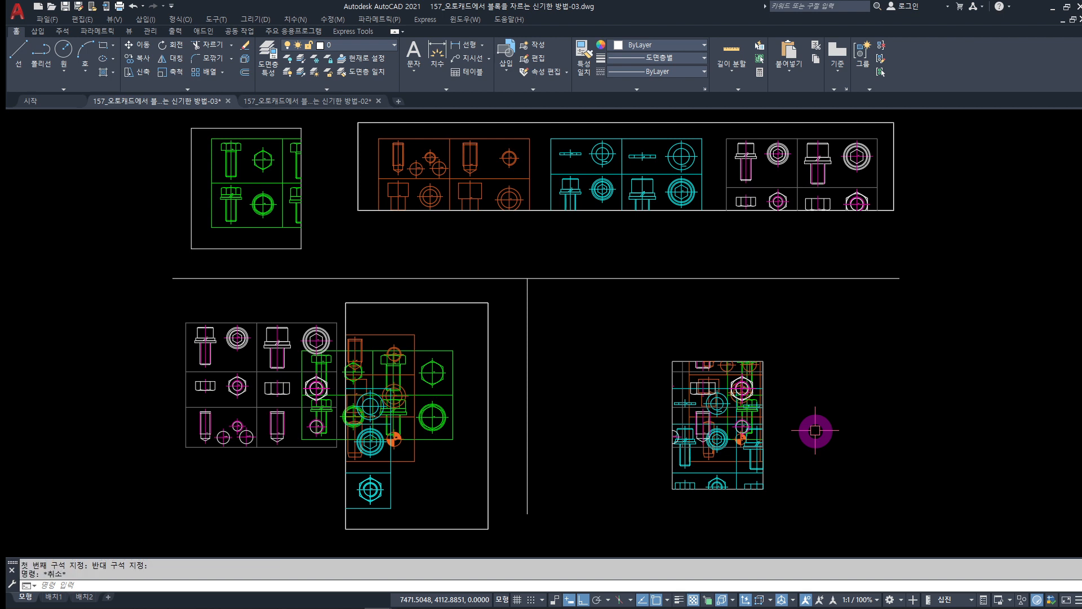
Change the colour of one clip frame in each of the four clipped groups to black
left_click(301, 249)
left_click(358, 209)
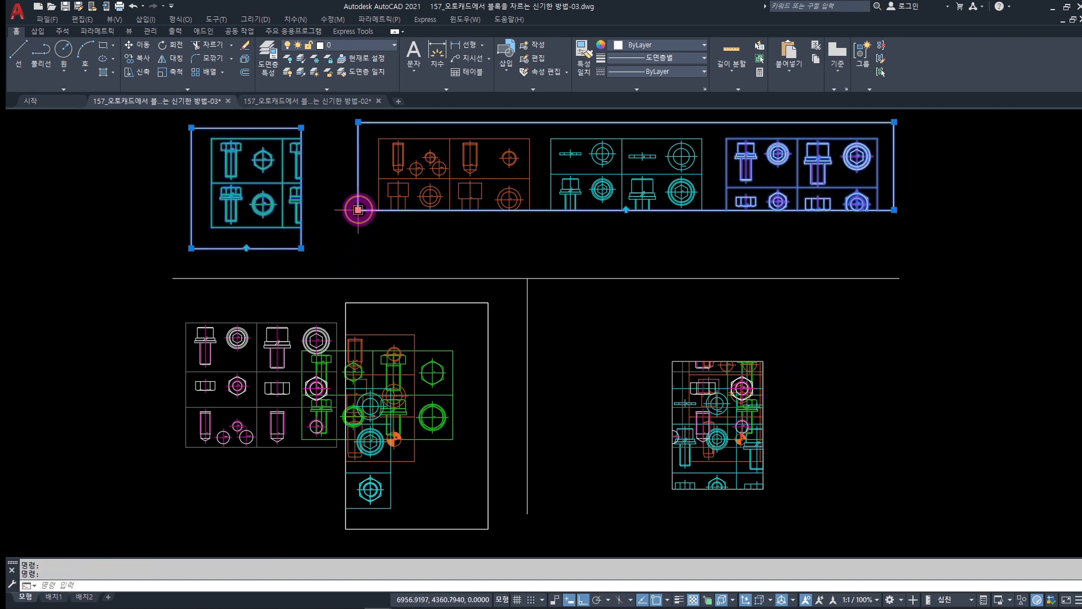
left_click(483, 307)
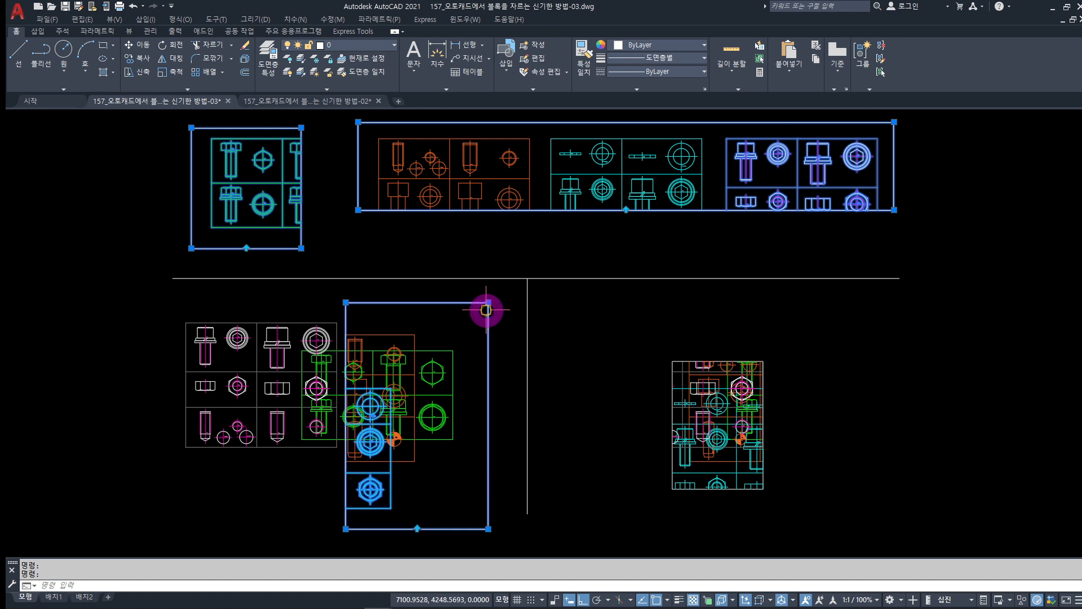
left_click(672, 361)
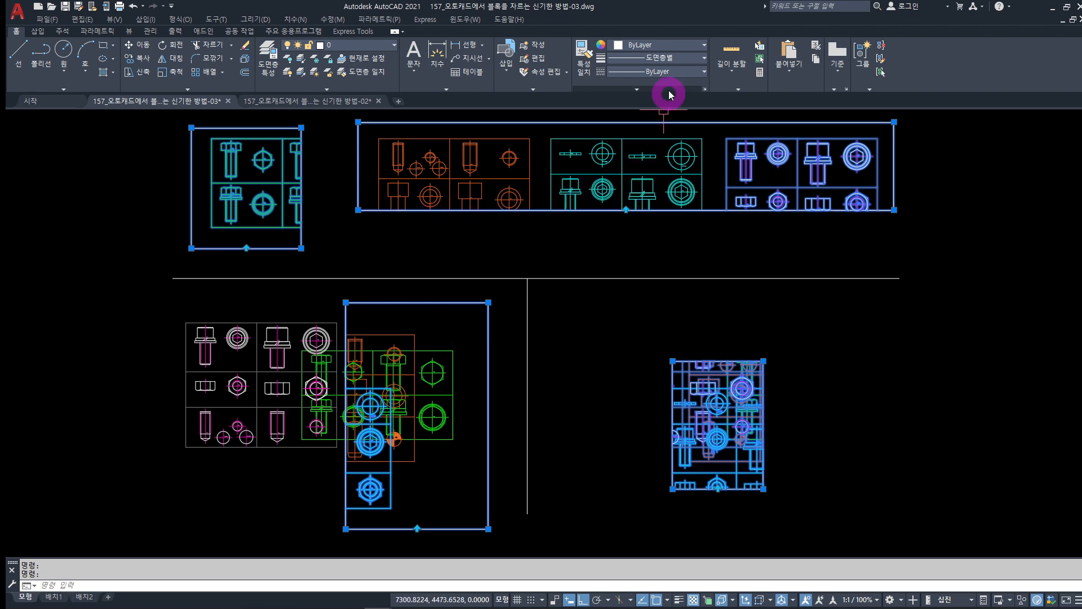
left_click(654, 44)
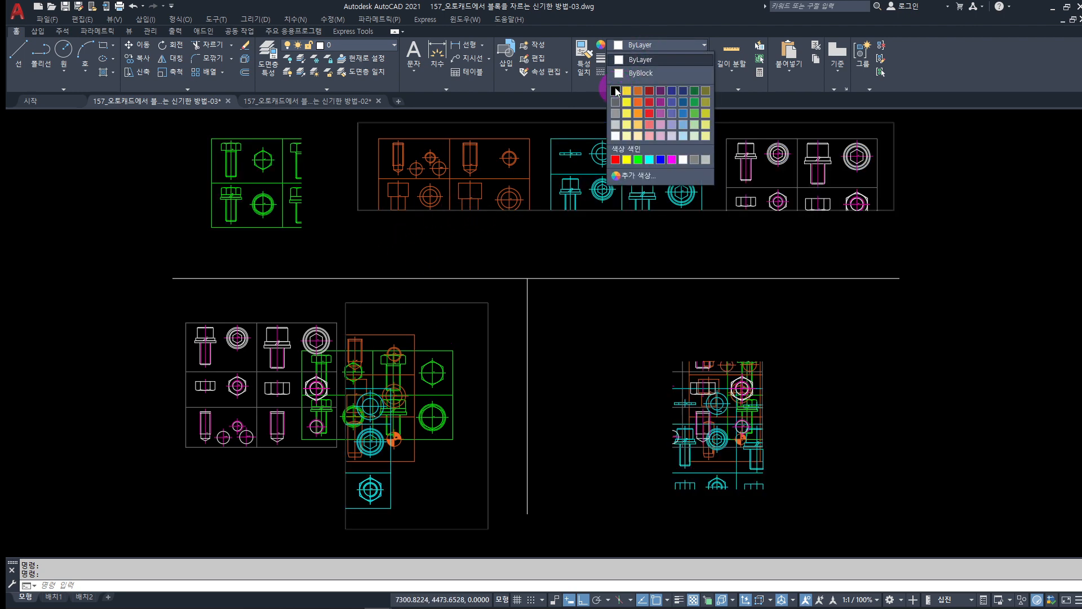
left_click(616, 91)
key("Escape")
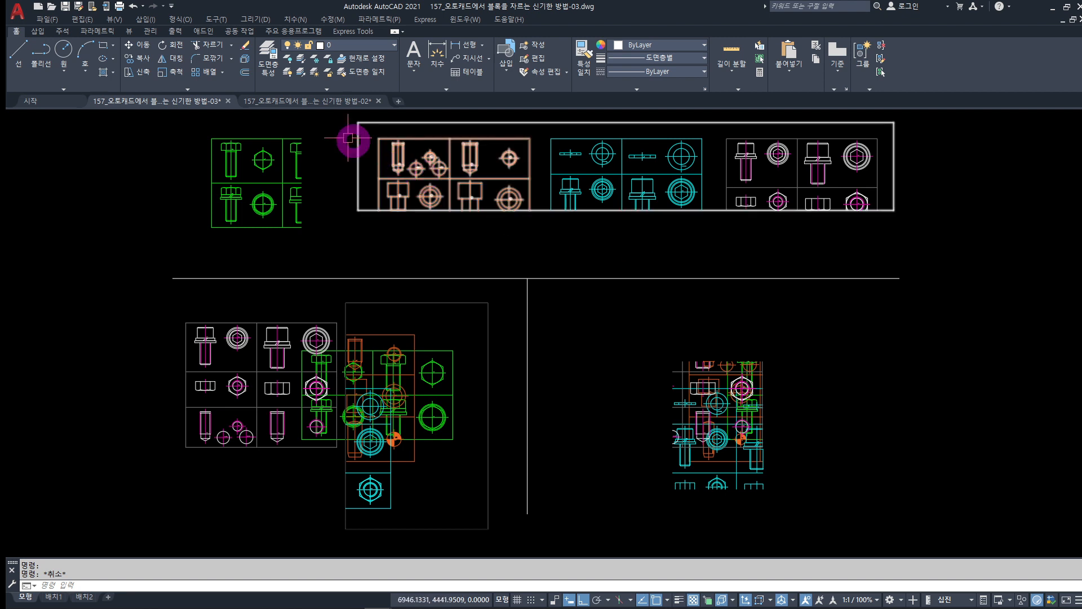
Switch to drawing 157_오토캐드에서 블록을 자르는 신기한 방법-02.dwg and open the orange bolt block in the Block Editor
left_click(301, 106)
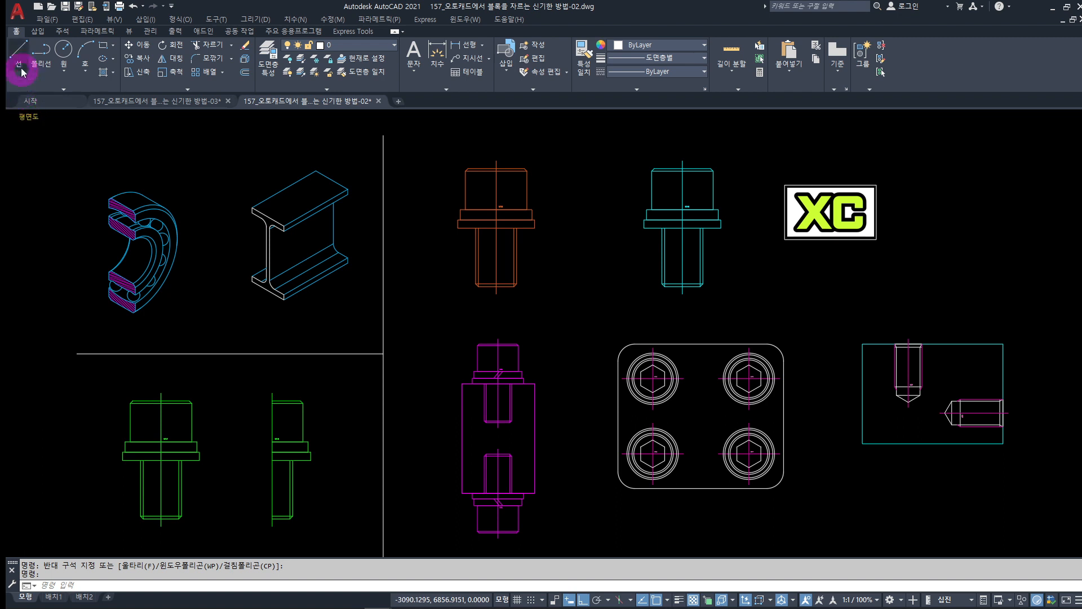
left_click(39, 32)
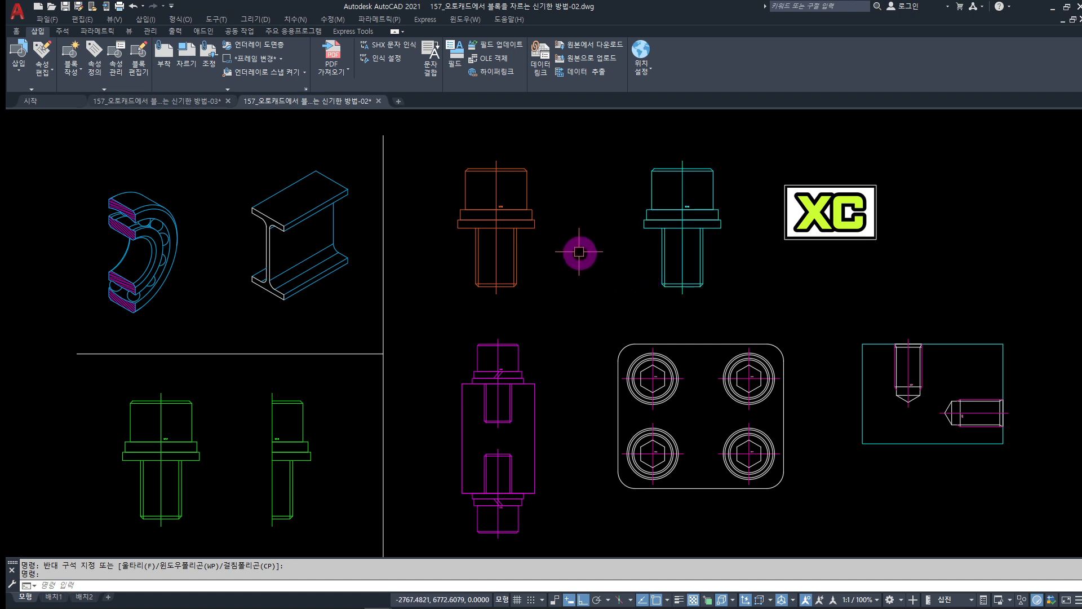
double_click(519, 220)
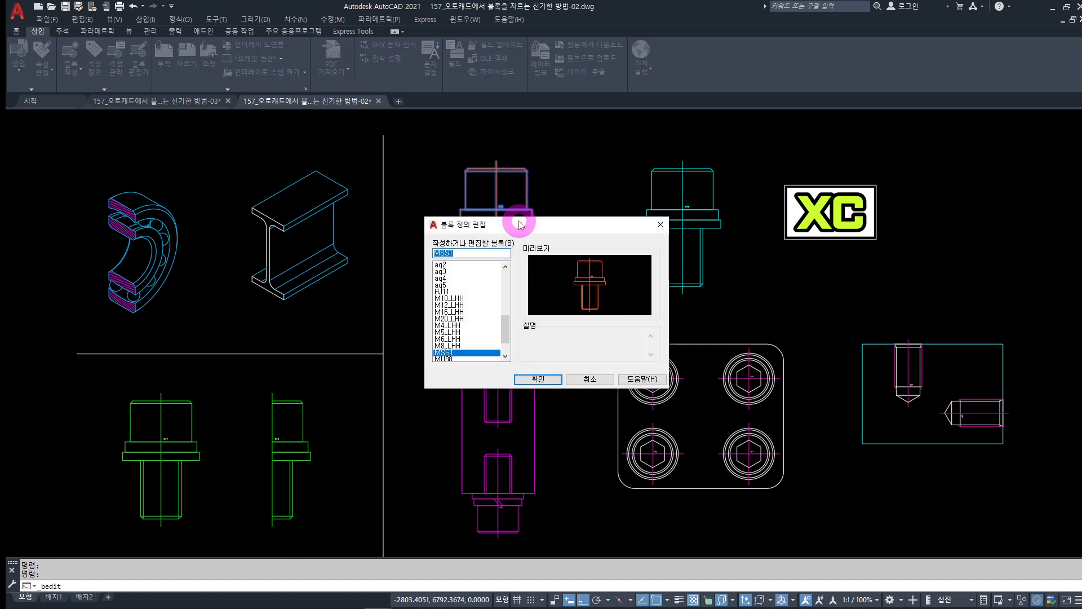
left_click(539, 378)
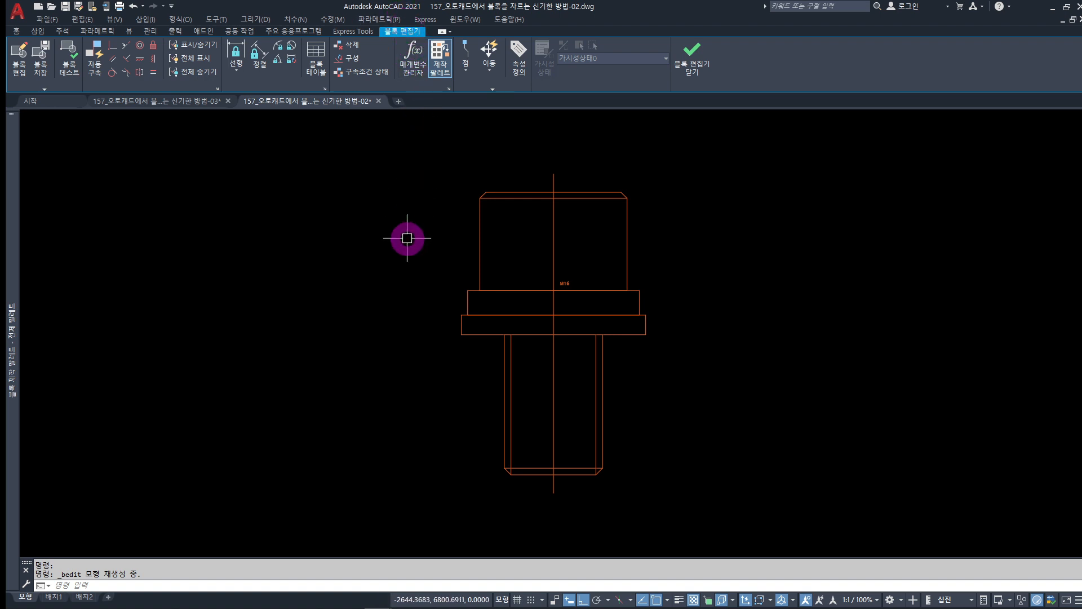
Trim the orange bolt's horizontal lines back to its vertical centreline along the whole left half
type("TR")
key("Return")
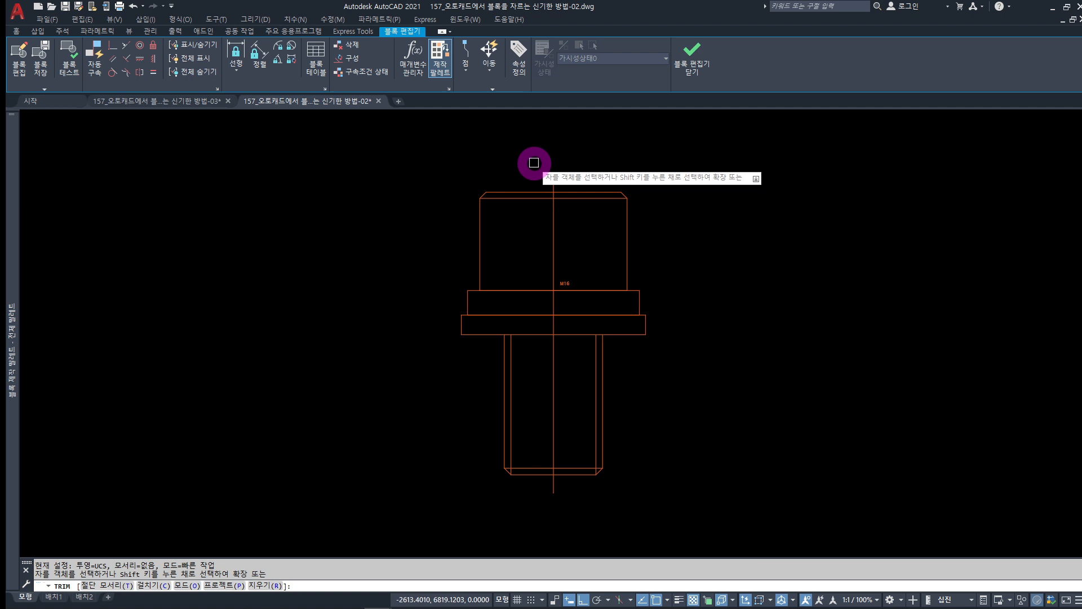
left_click_drag(522, 164, 521, 511)
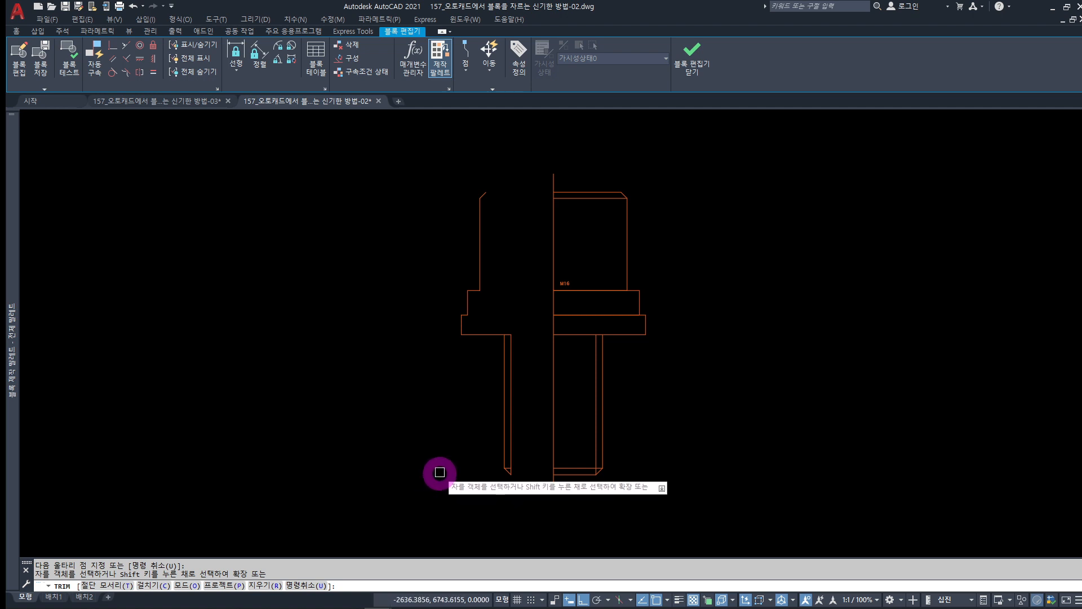
key("Escape")
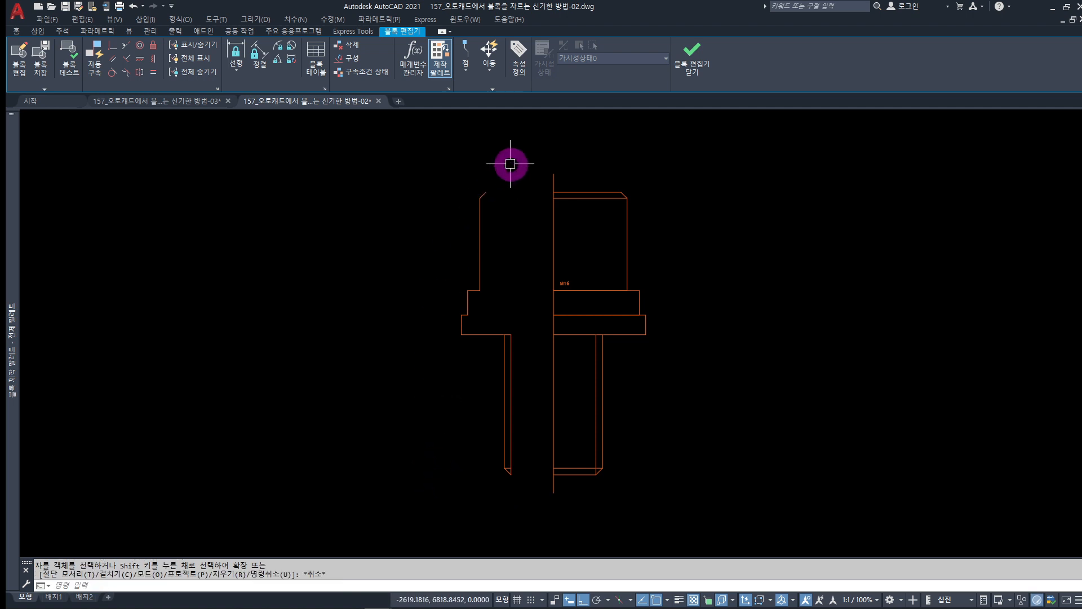
Delete the leftover lines of the orange bolt's left half, and save the block on leaving the Block Editor
left_click(425, 159)
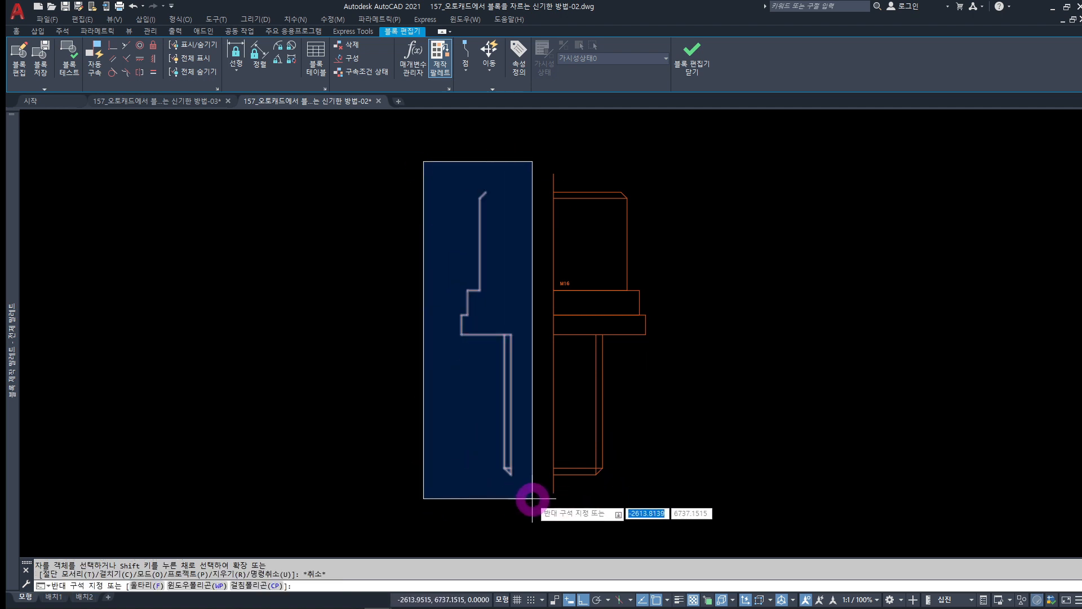
left_click(531, 503)
key("Delete")
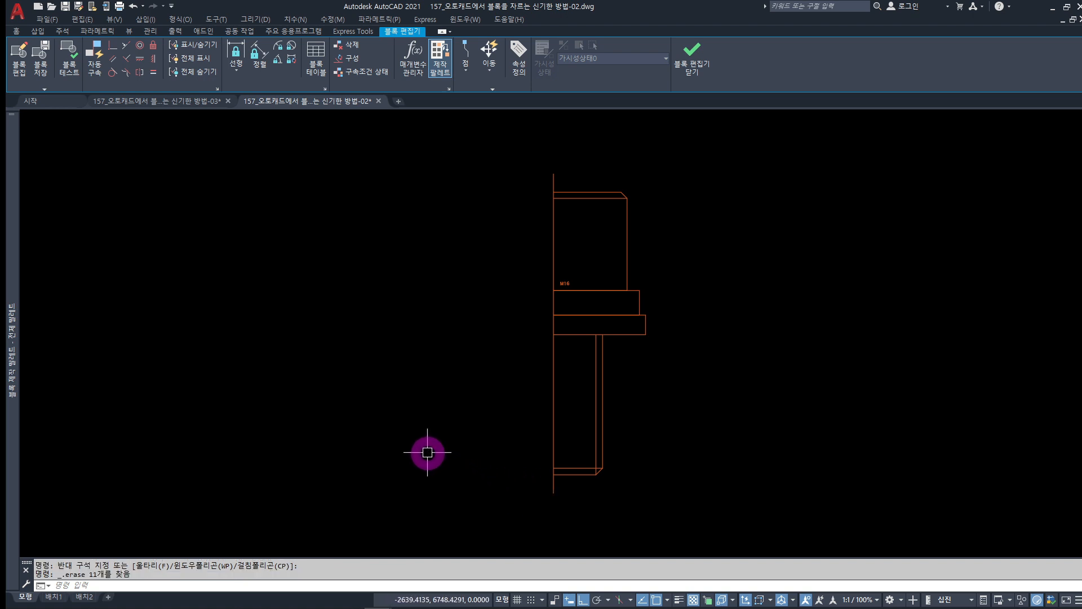
left_click(41, 58)
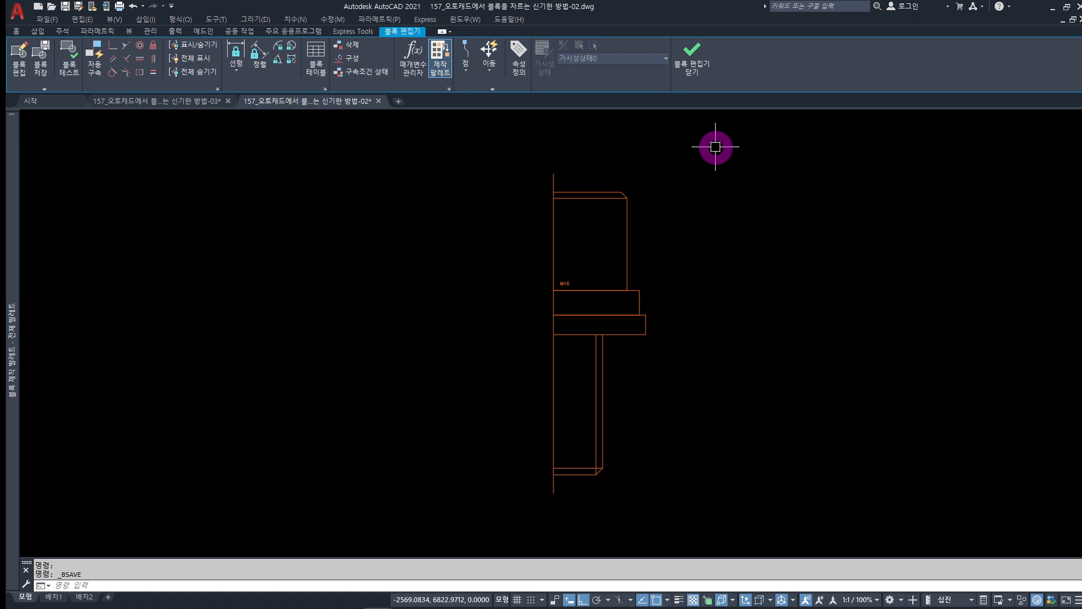
left_click(697, 65)
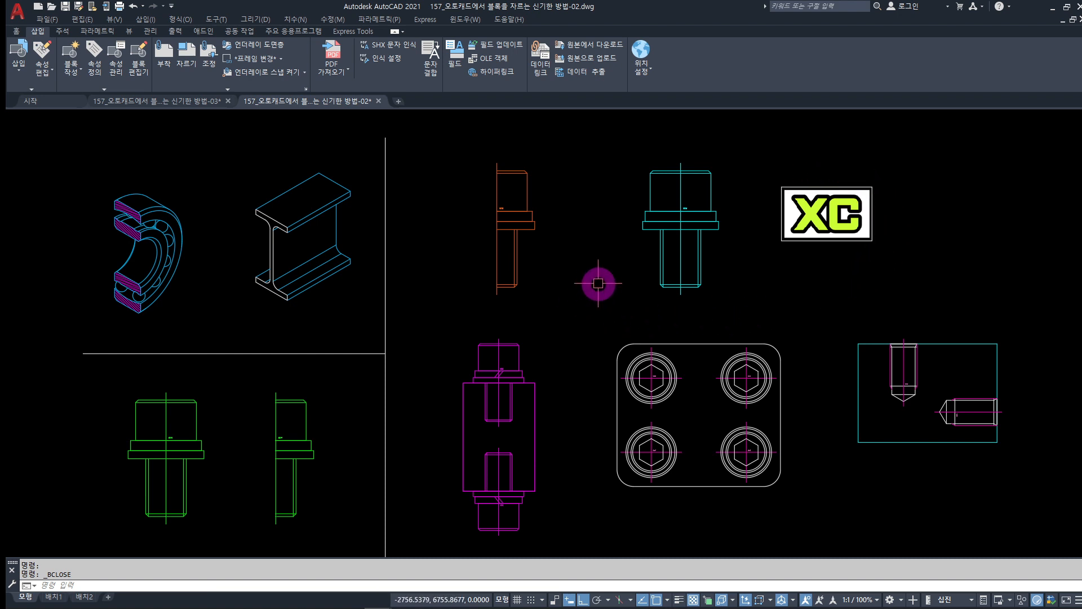
Clip the cyan bolt block with XCLIP, using a new rectangular boundary from its centreline around its right half
key("Escape")
type("XC")
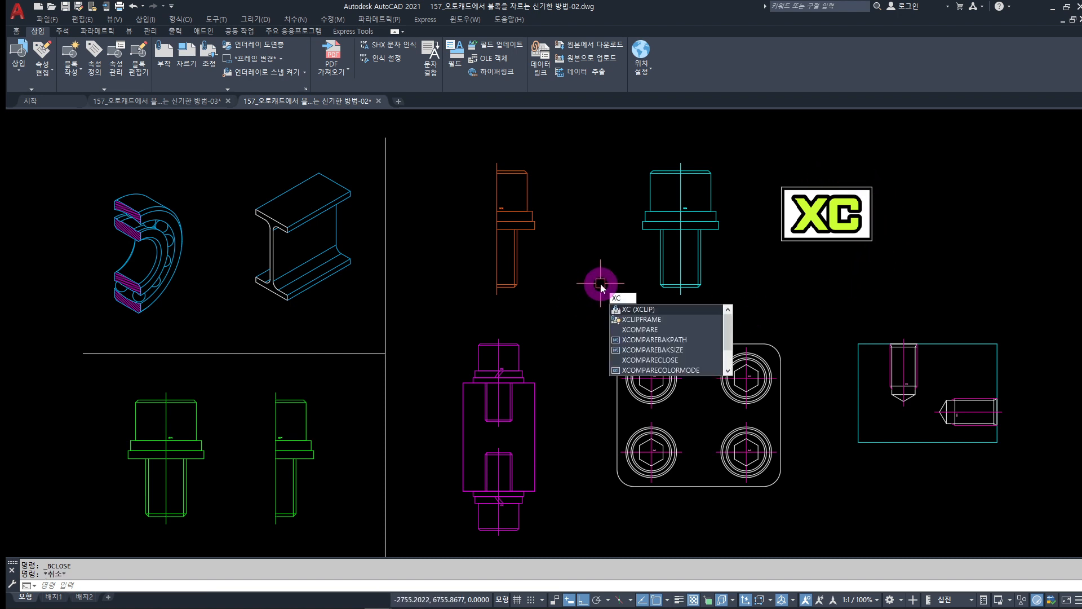
key("Return")
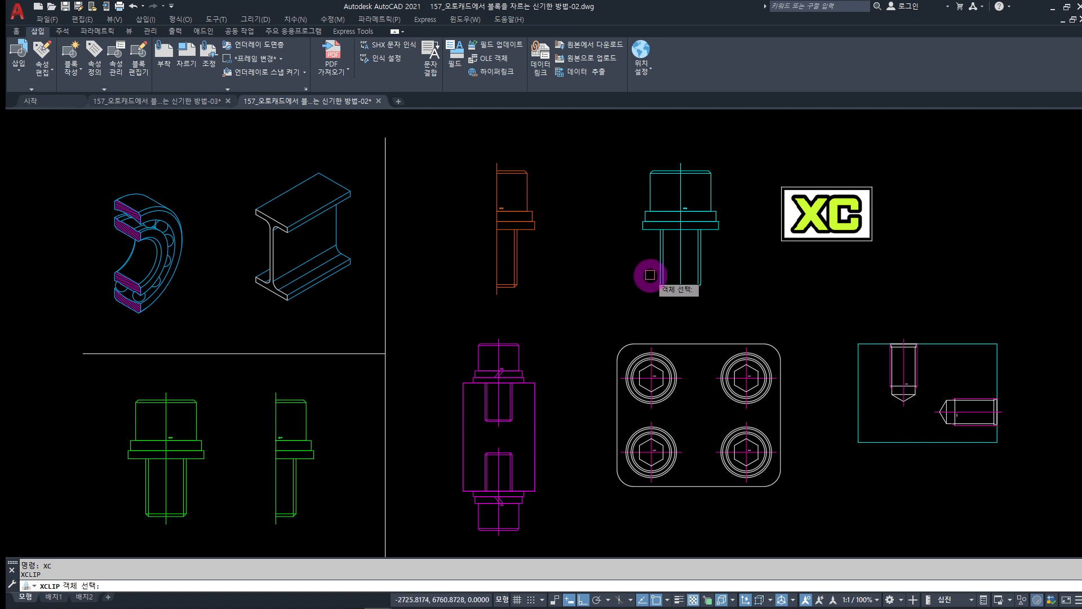
left_click(660, 269)
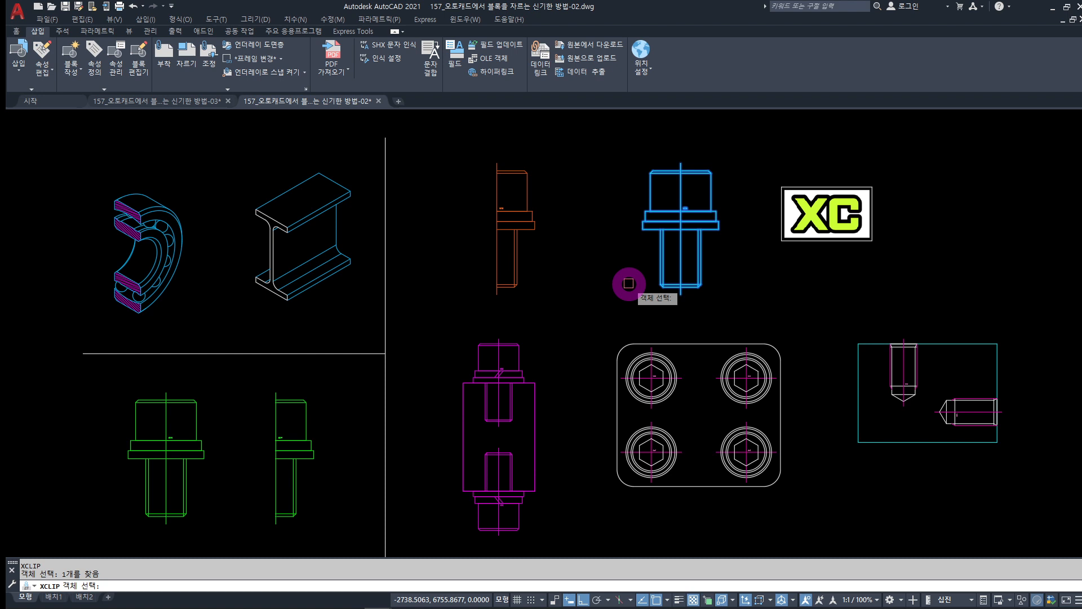
key("Return")
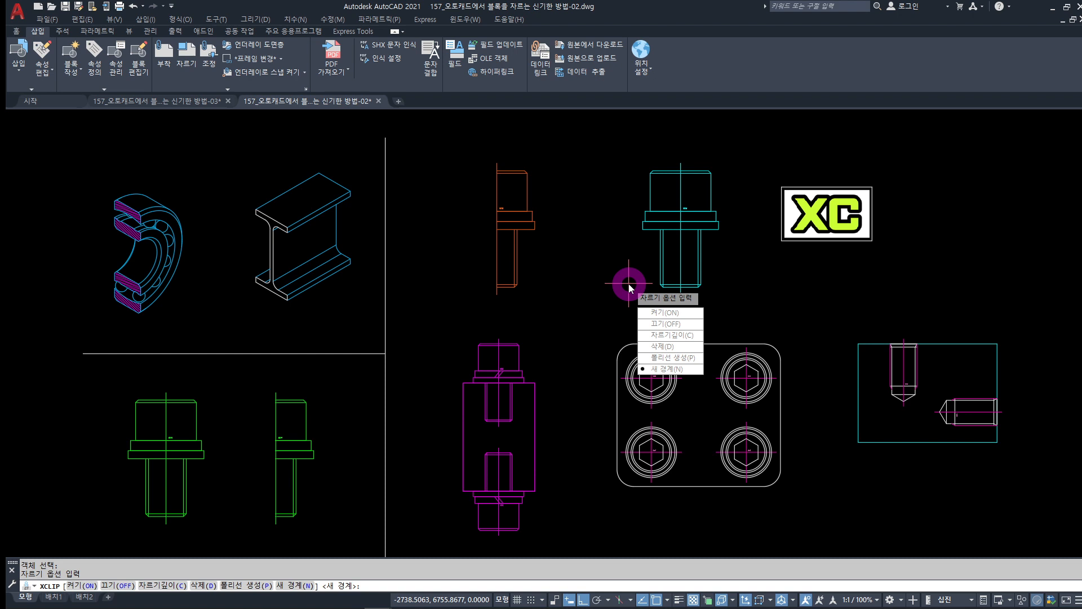
left_click(654, 366)
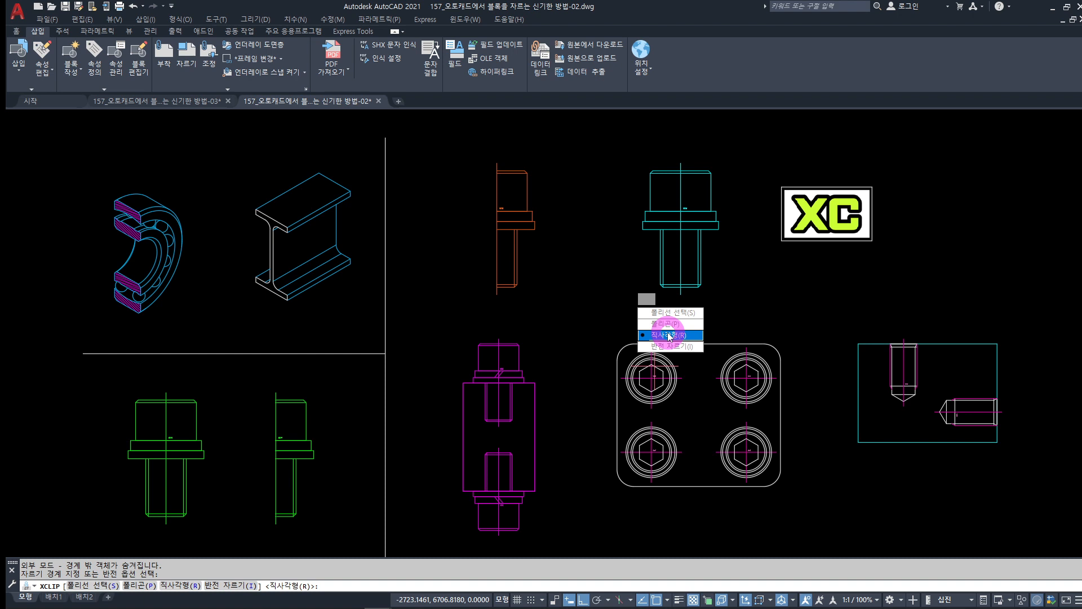
left_click(669, 336)
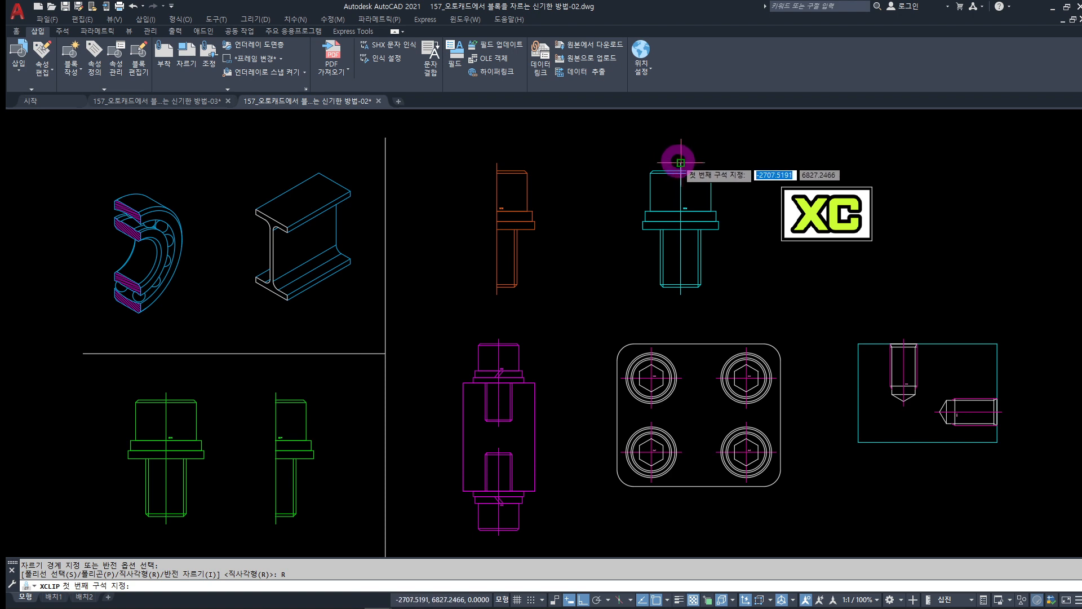
left_click(680, 163)
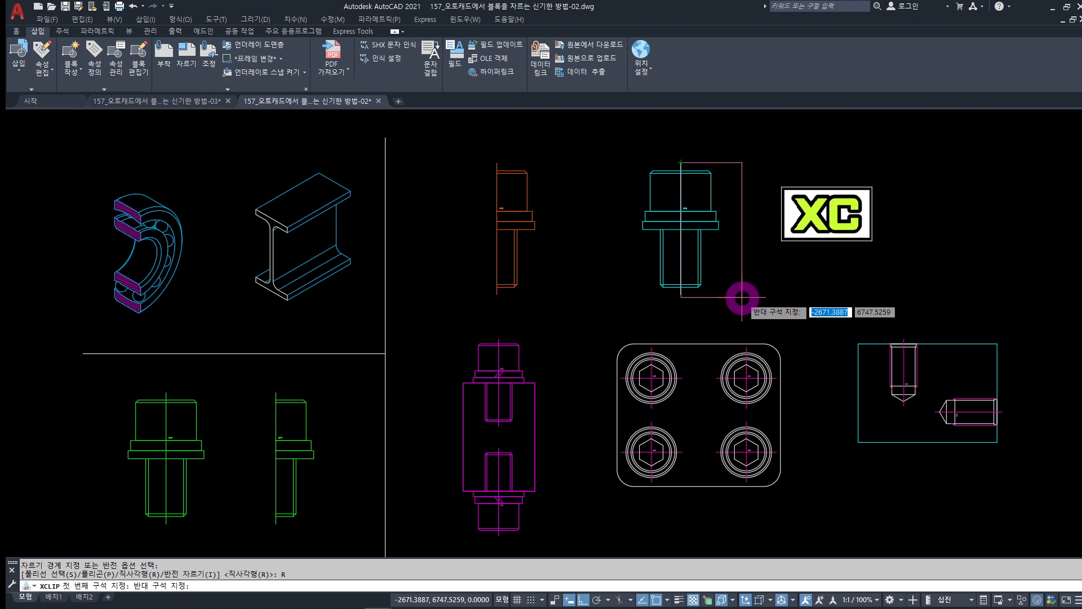
left_click(743, 297)
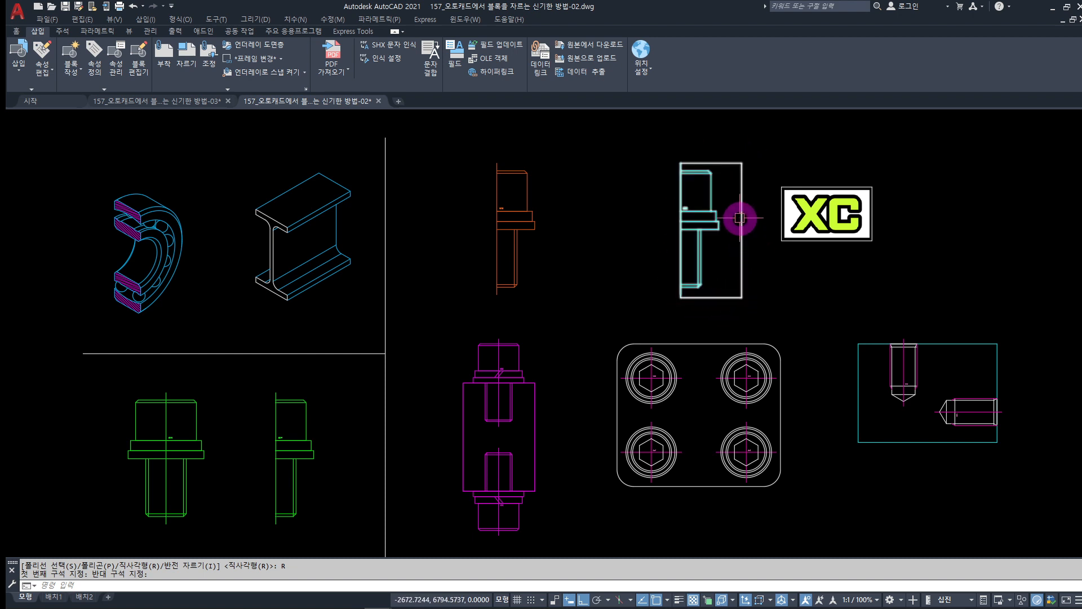
Set the colour of the cyan bolt's clip frame to black (0,0,0) and clear the selection
left_click(740, 218)
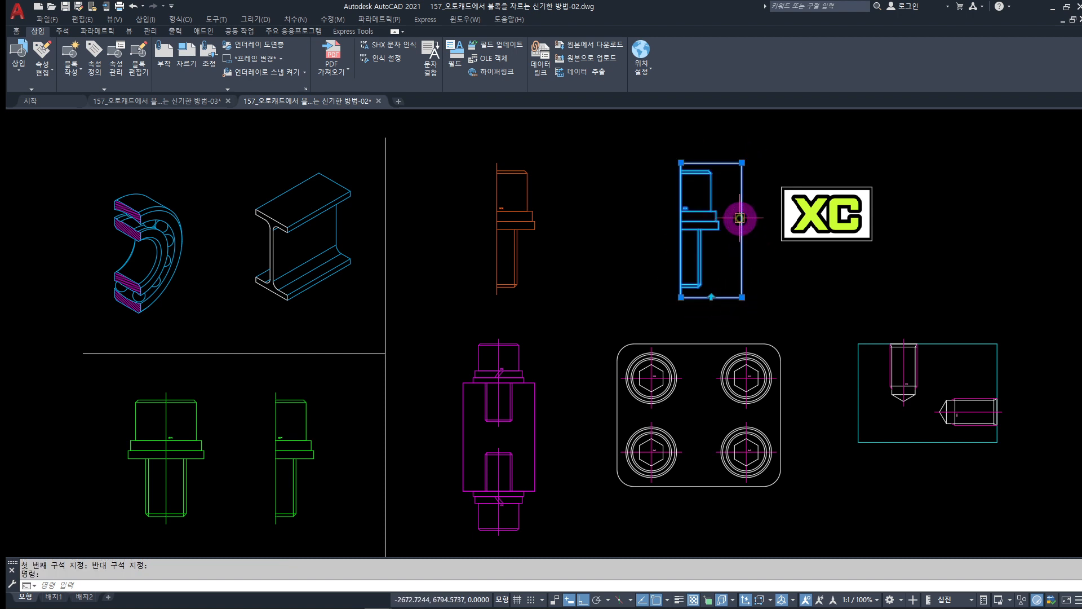
left_click(21, 31)
left_click(654, 45)
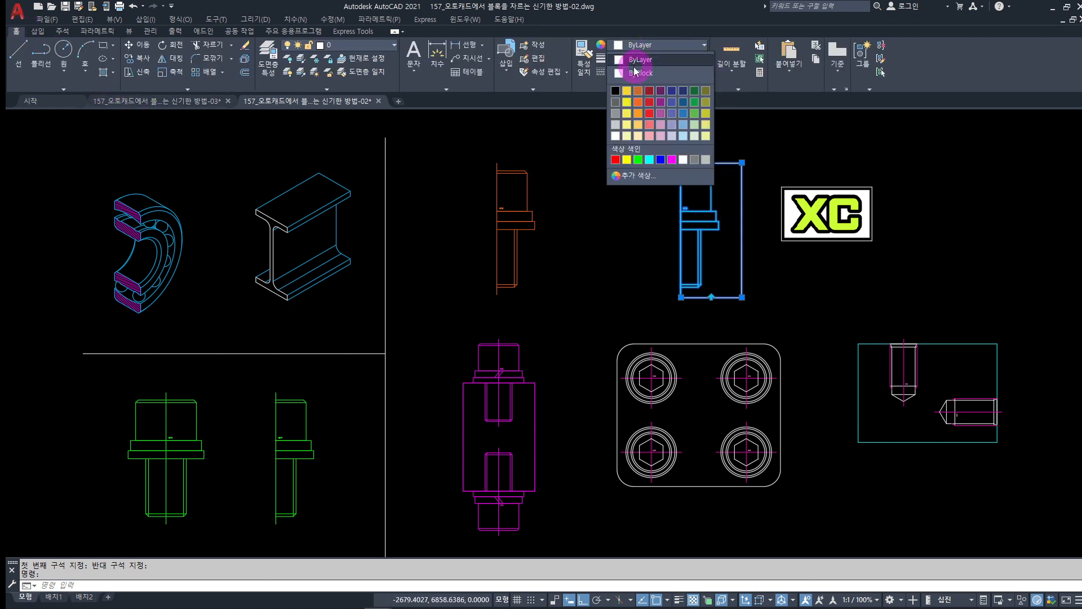
left_click(615, 90)
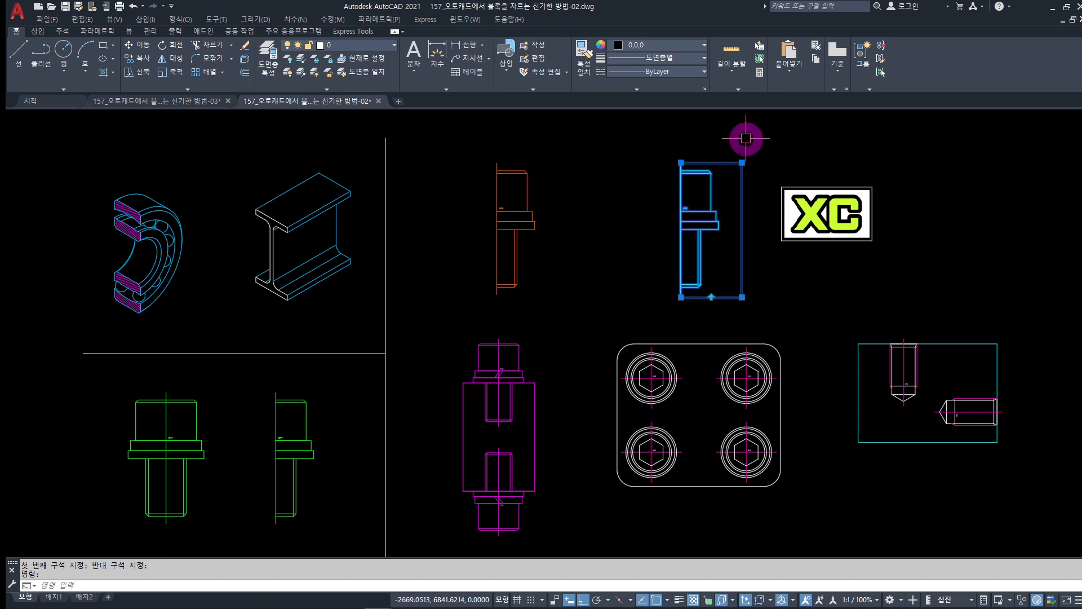
left_click(606, 159)
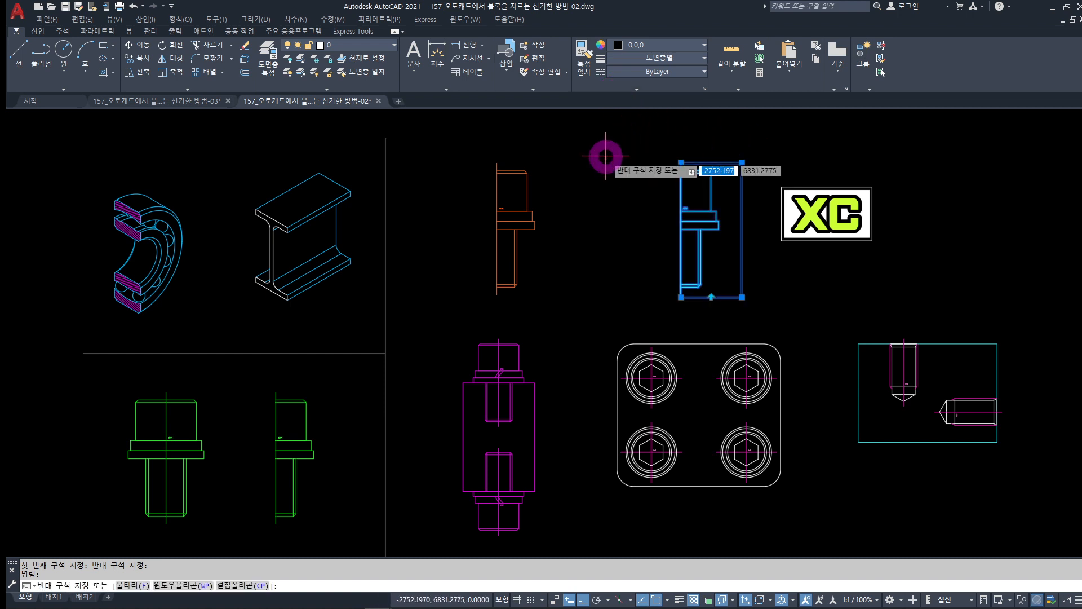
key("Escape")
key("Escape")
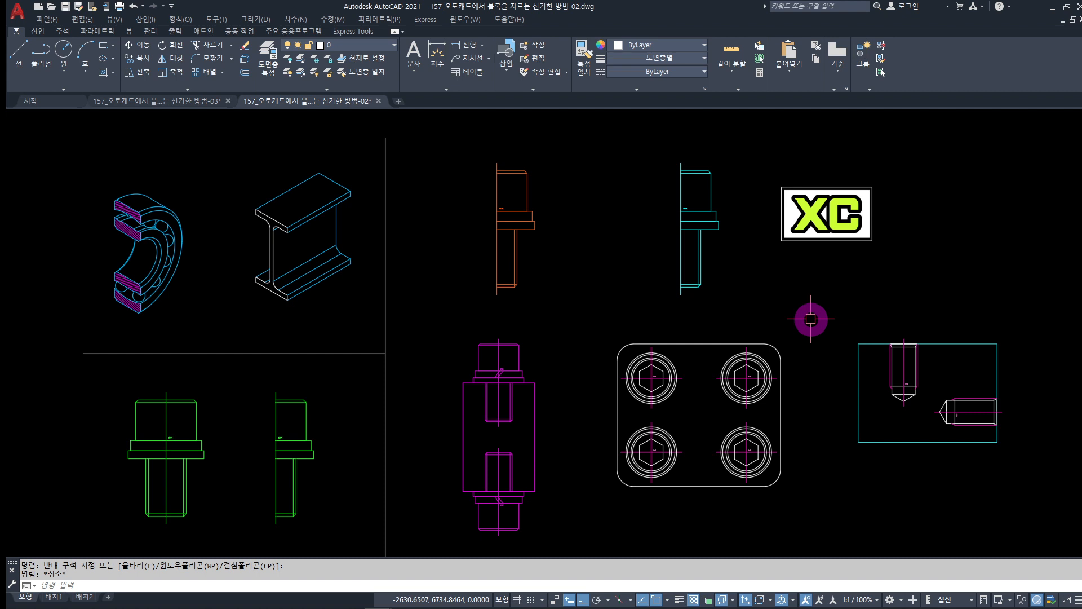
Clip the four-bolt plate block with XCLIP, using a new rectangular boundary from above its upper-right corner down through the left part of the right-hand bolts
key("Escape")
type("XC")
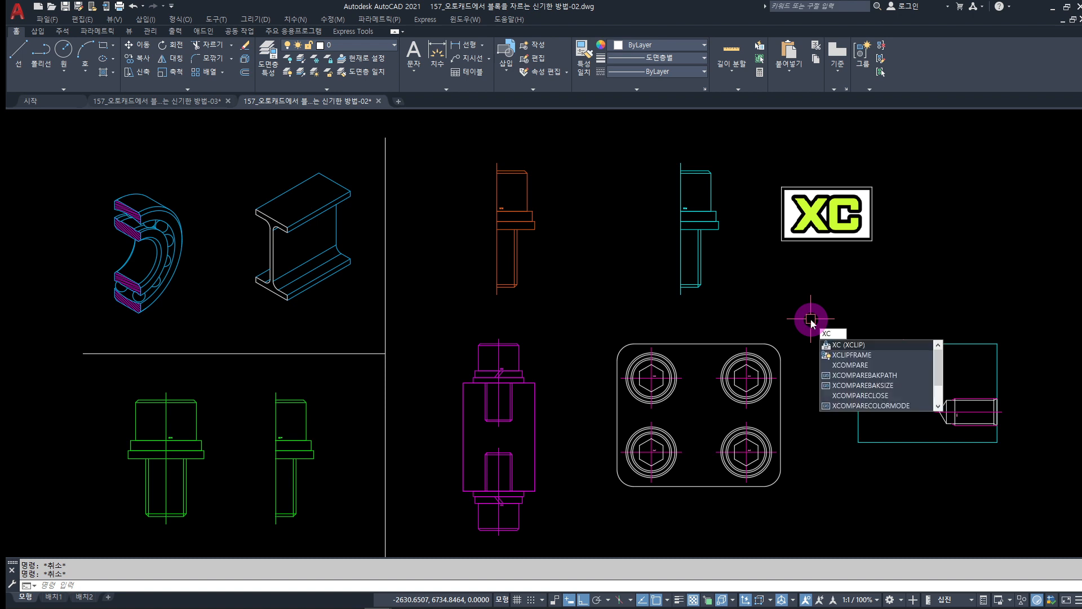
key("Return")
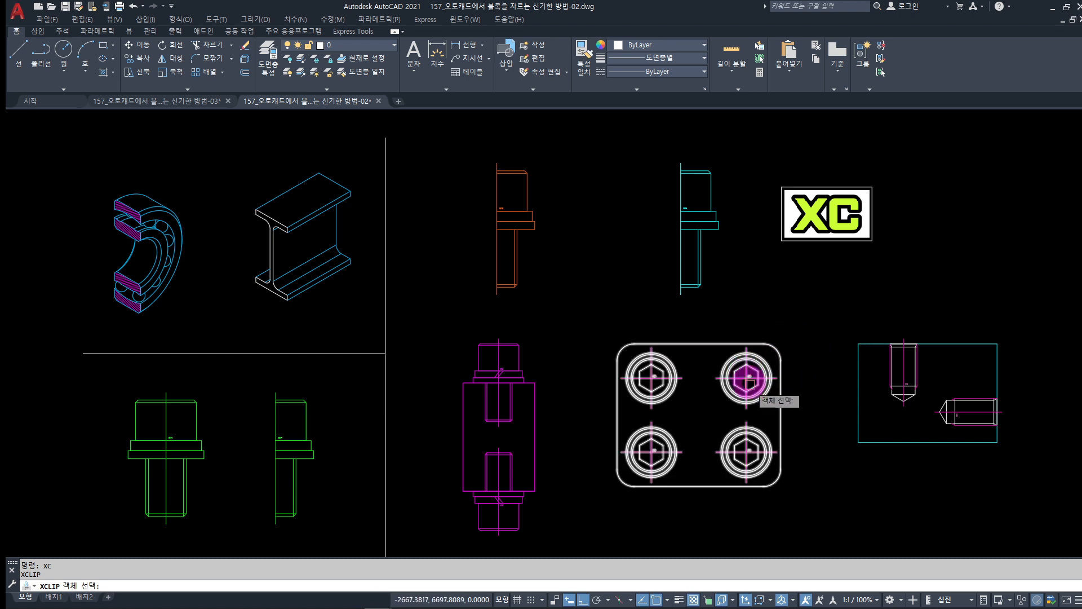
left_click(689, 342)
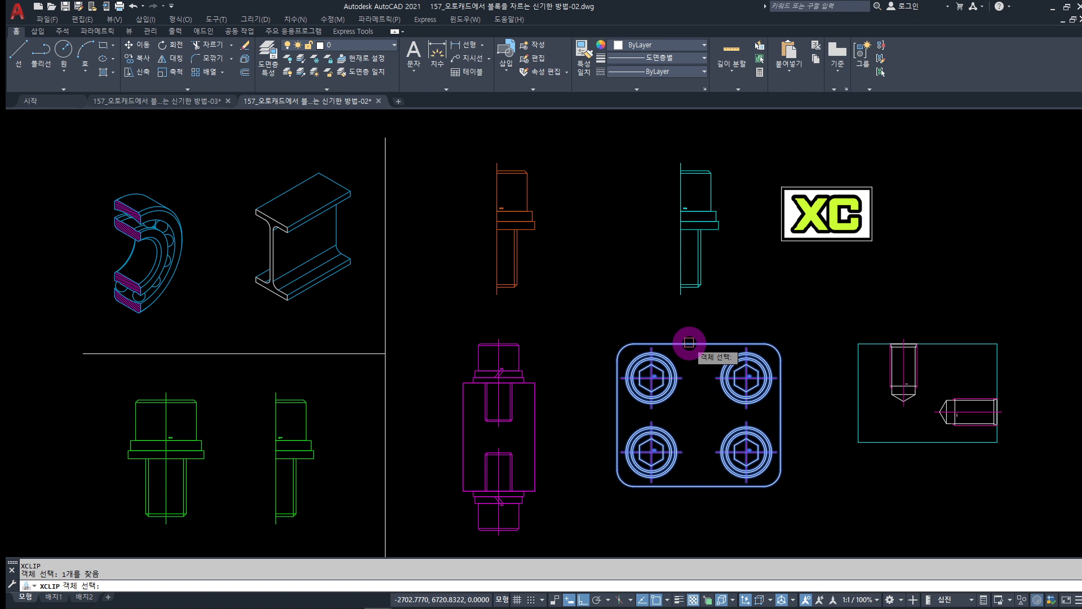
key("Return")
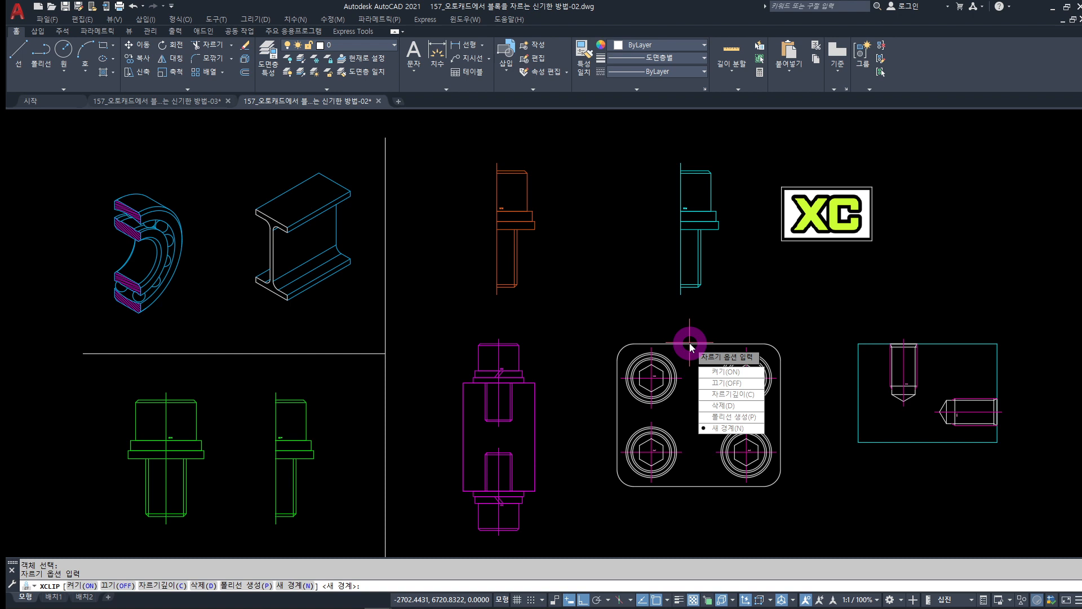
key("Return")
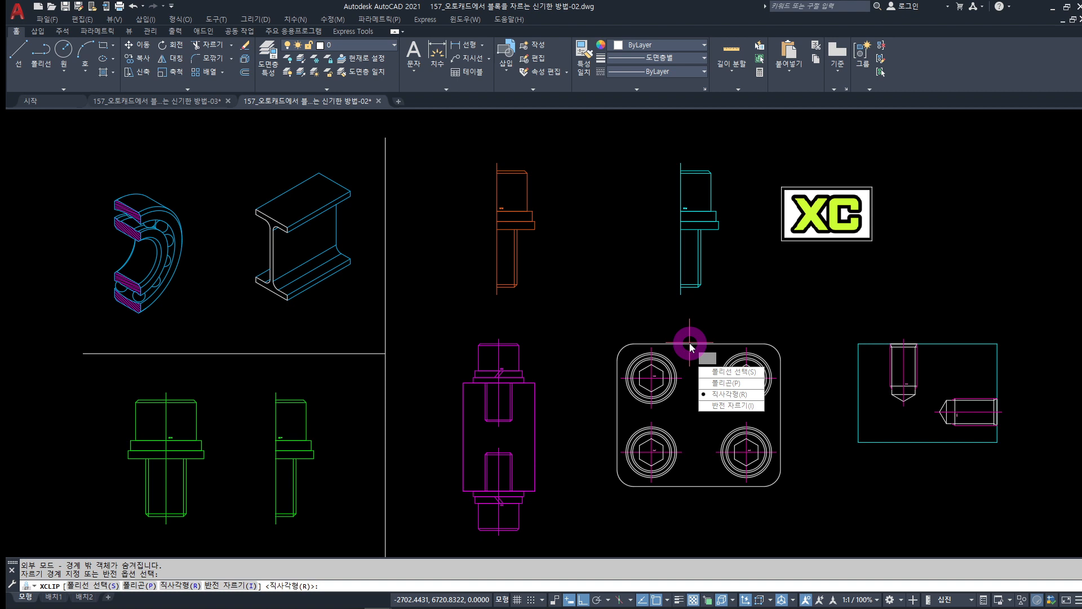
left_click(732, 384)
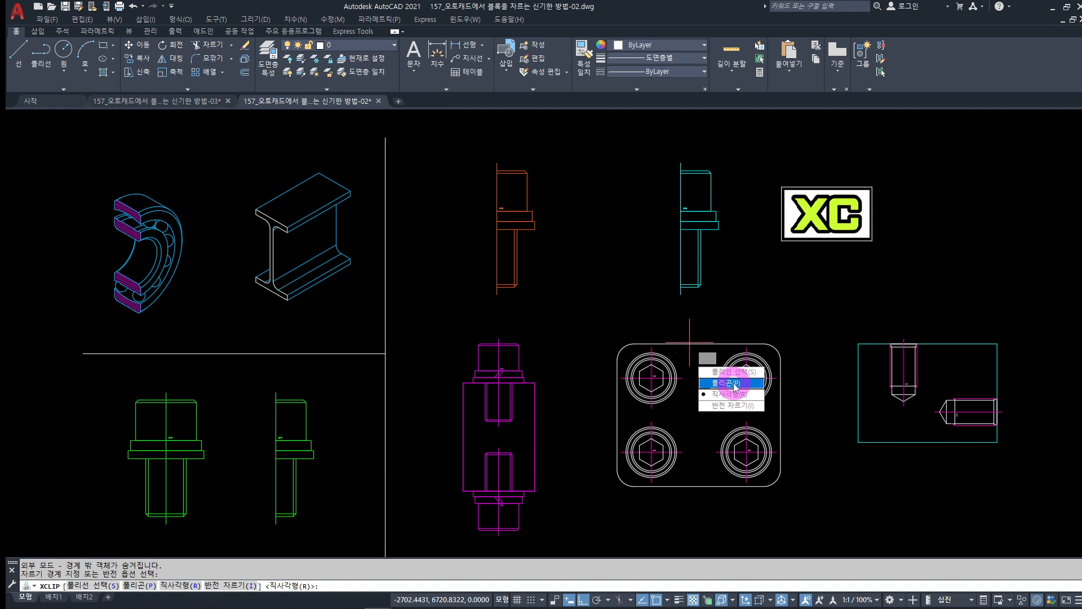
left_click(708, 394)
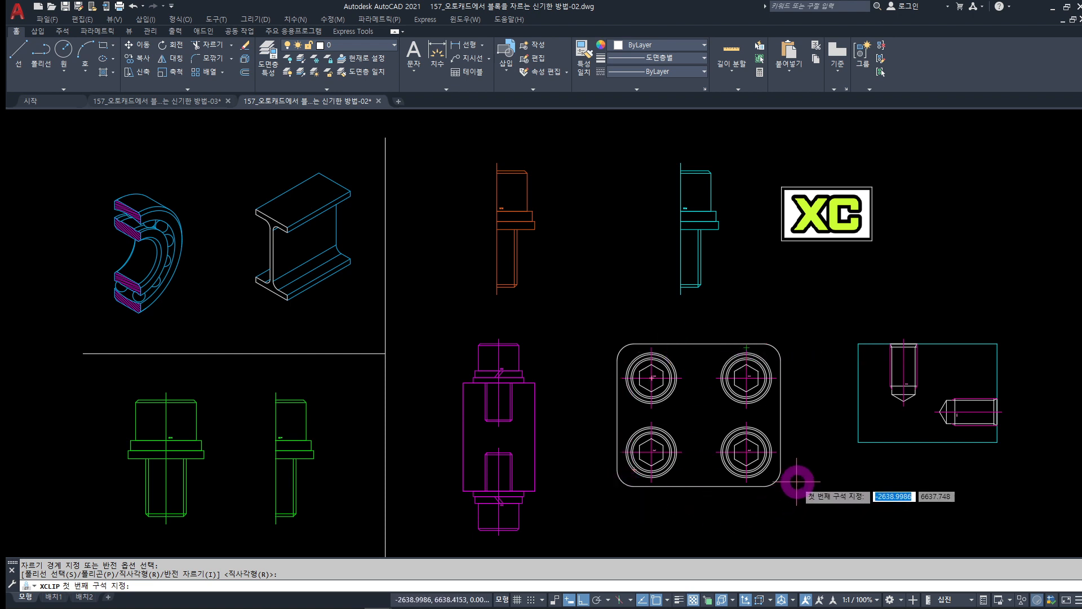
left_click(816, 308)
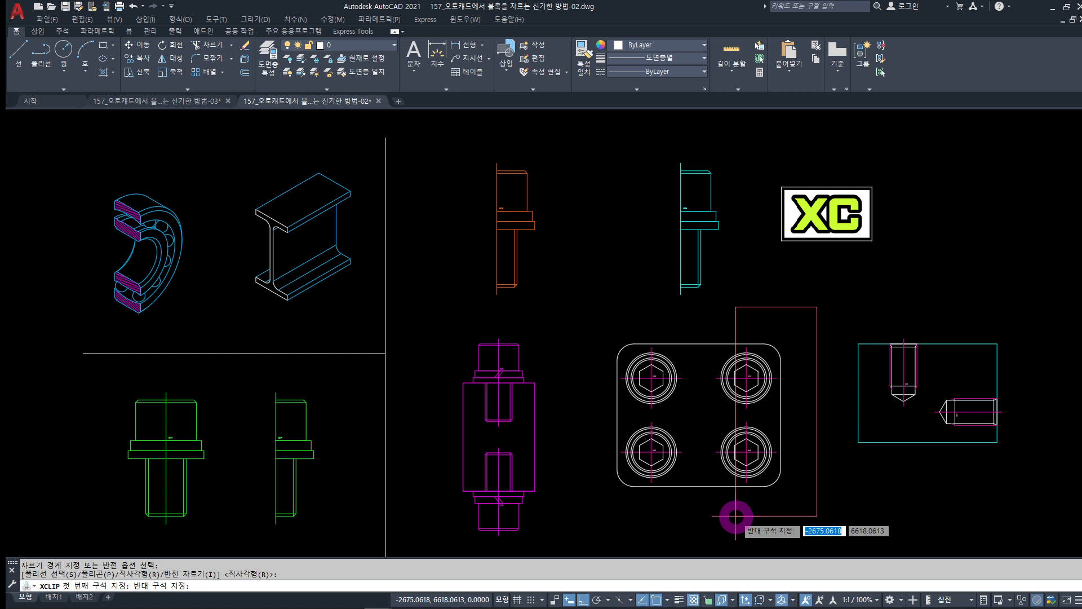
left_click(736, 516)
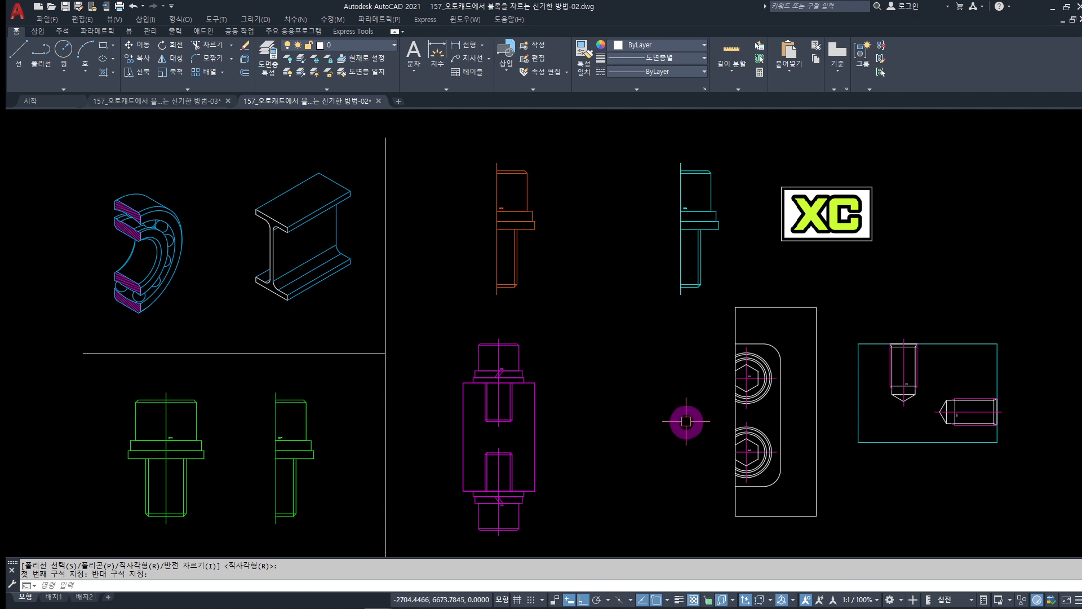
Invert the plate block's clip to hide the geometry inside the frame, and clear the selection
left_click(818, 375)
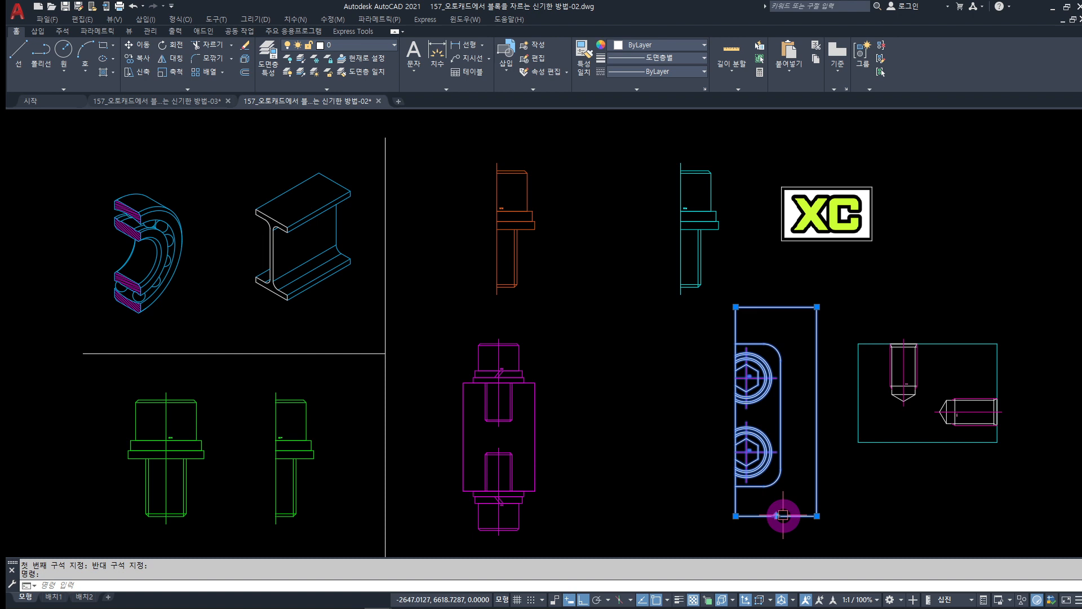
left_click(776, 515)
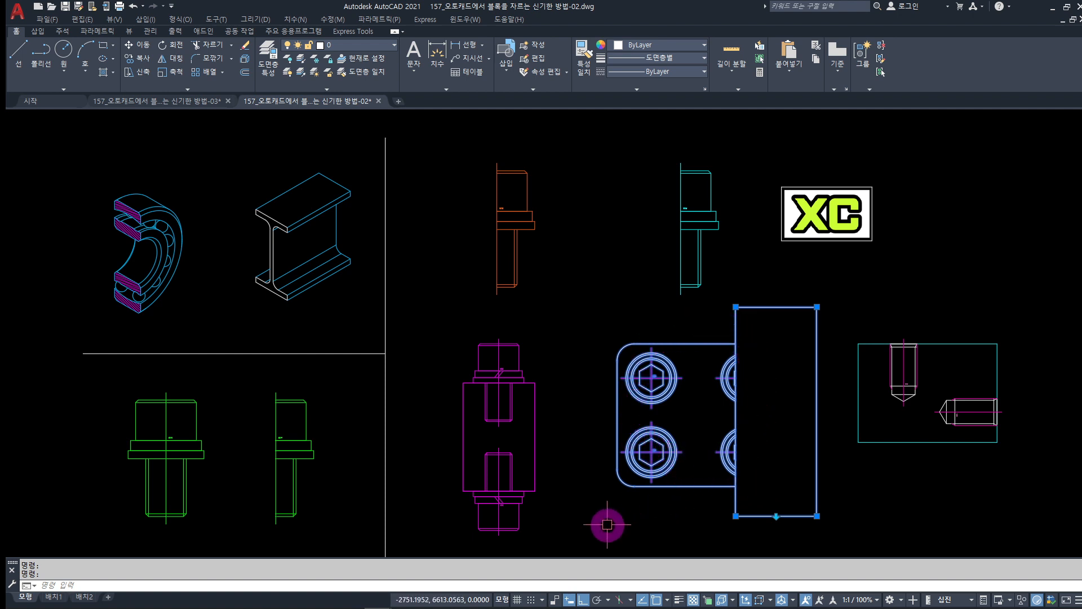
key("Escape")
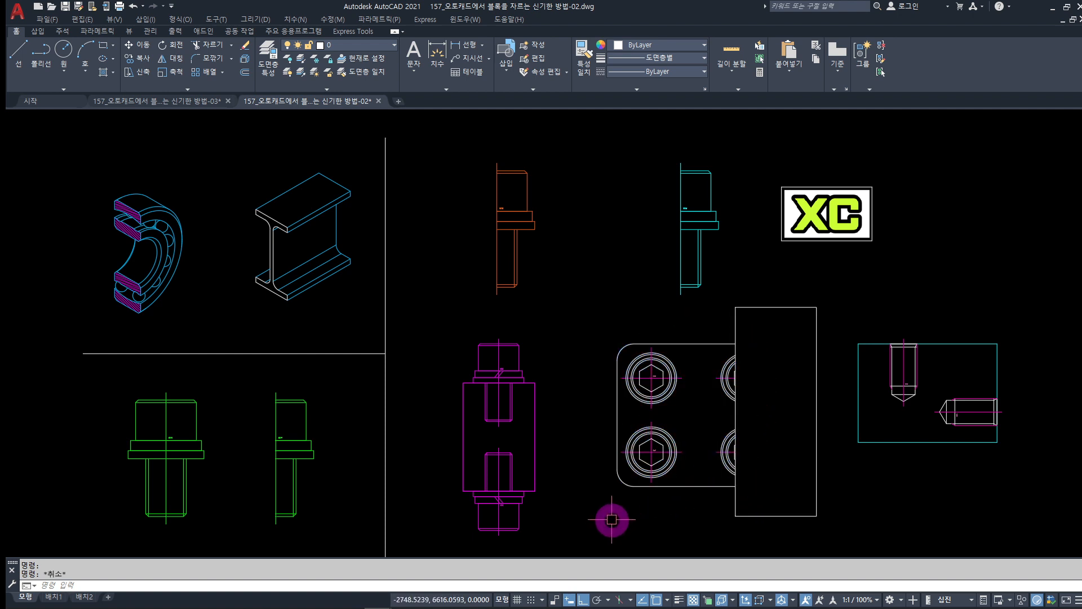
Flip the plate block's clip back to show the geometry inside, and stretch the frame's lower-left corner about 36 units to the left
left_click(818, 389)
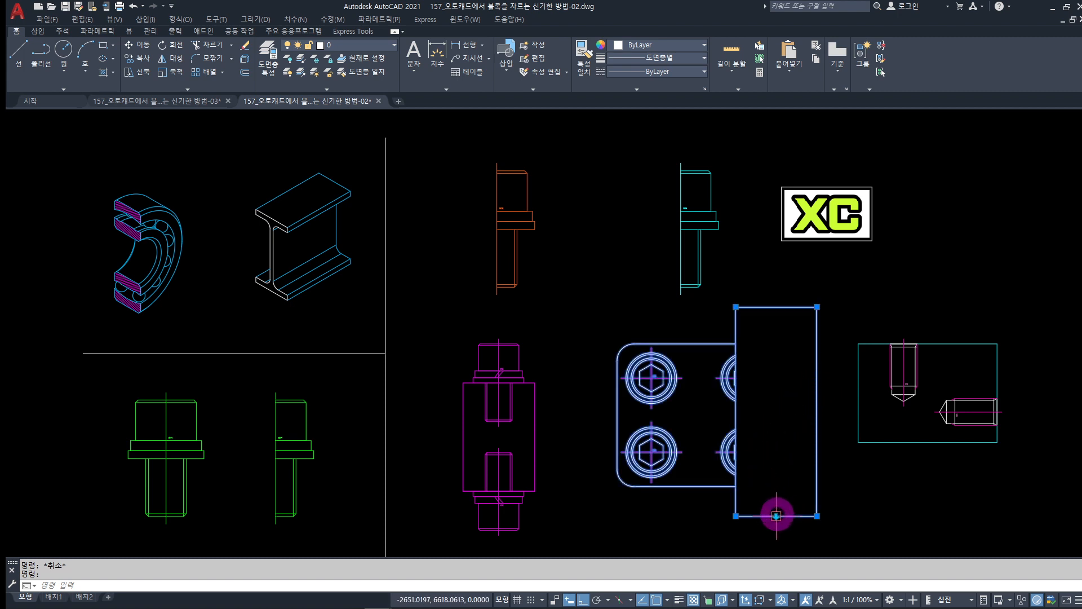
left_click(776, 515)
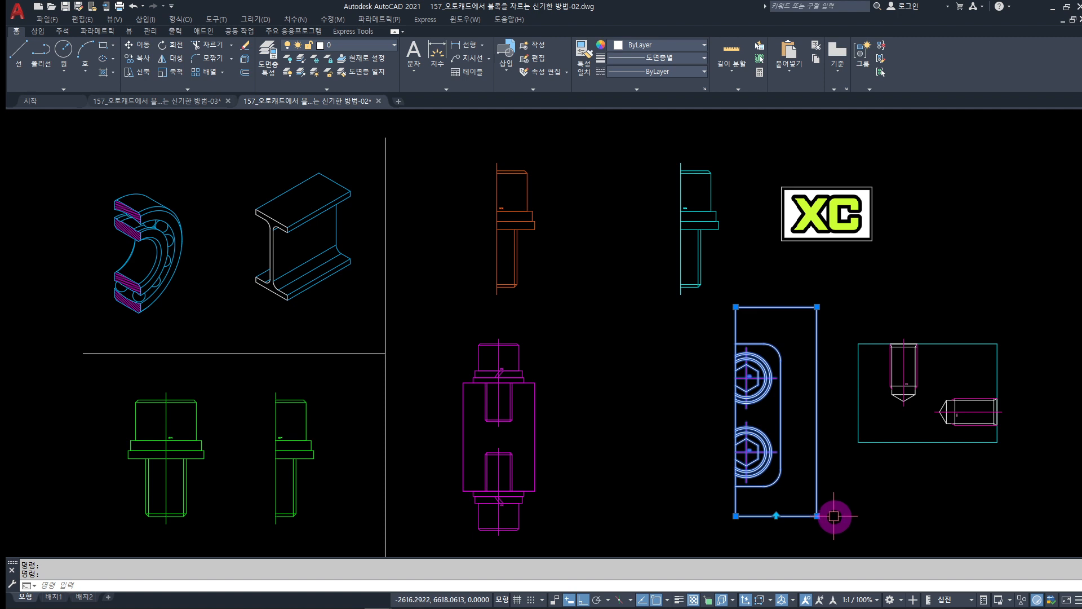
left_click(736, 516)
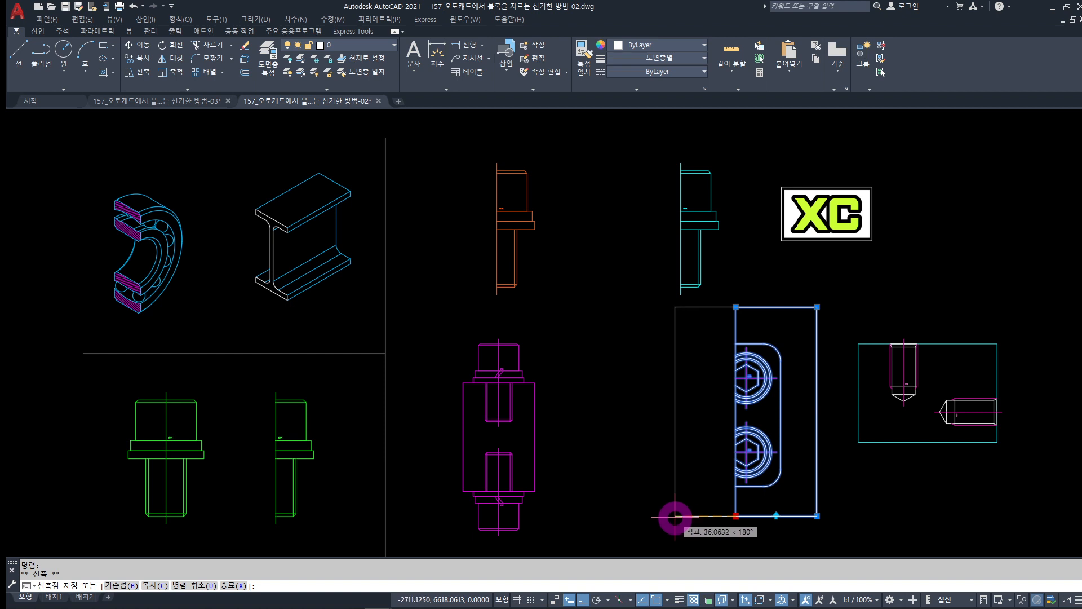
left_click(675, 517)
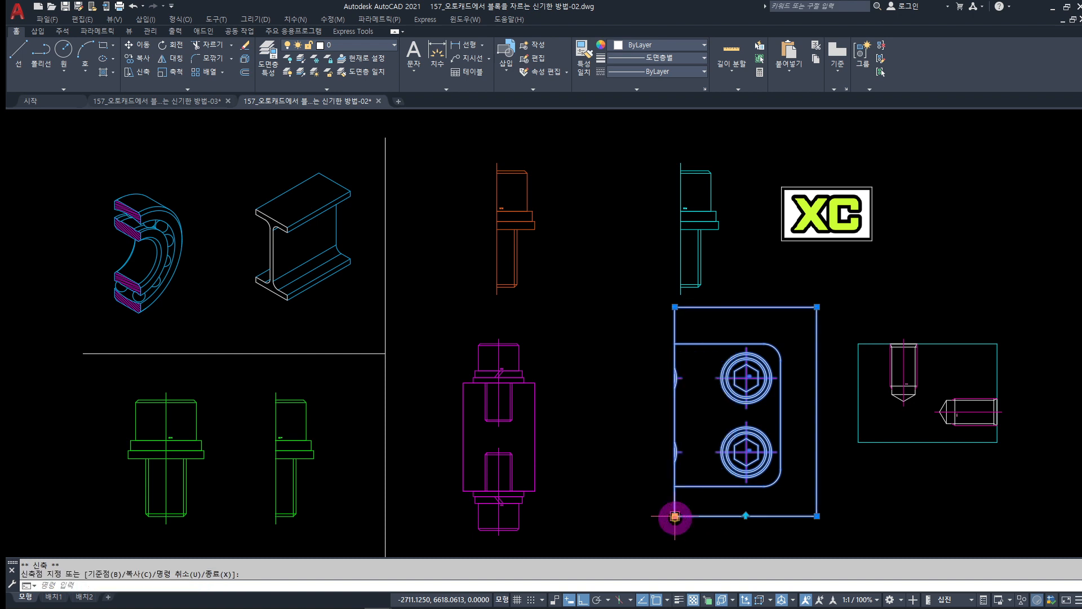